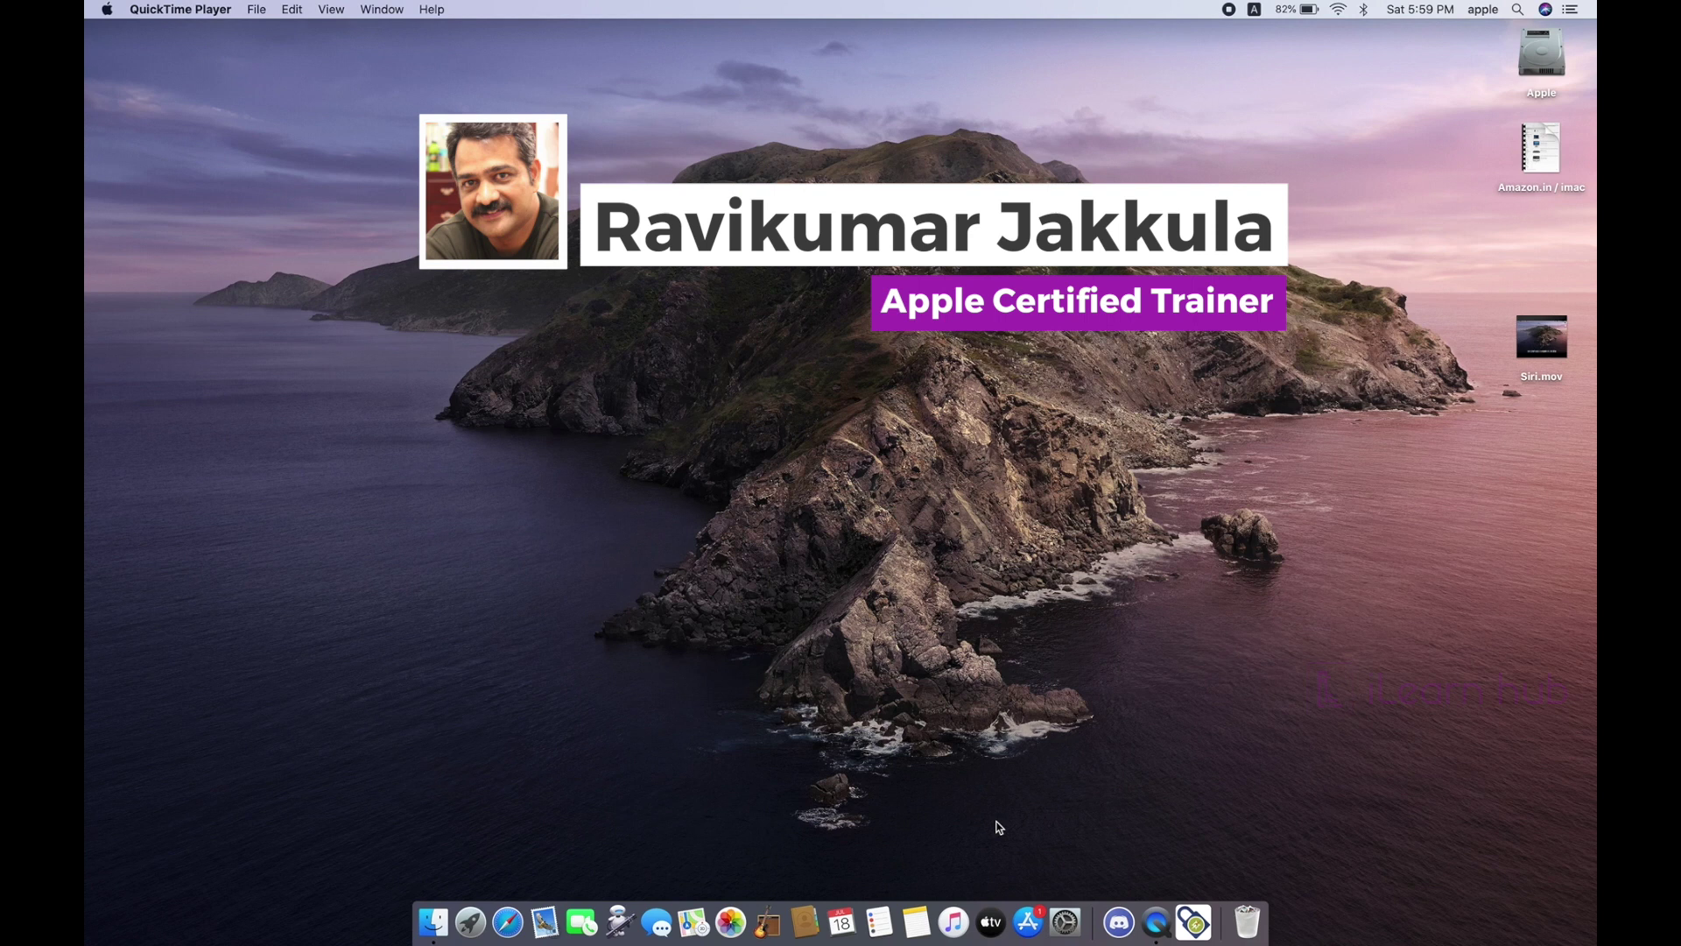
Step: Bring Finder and the desktop to the front
{"action": "left_click", "coordinate": [376, 327]}
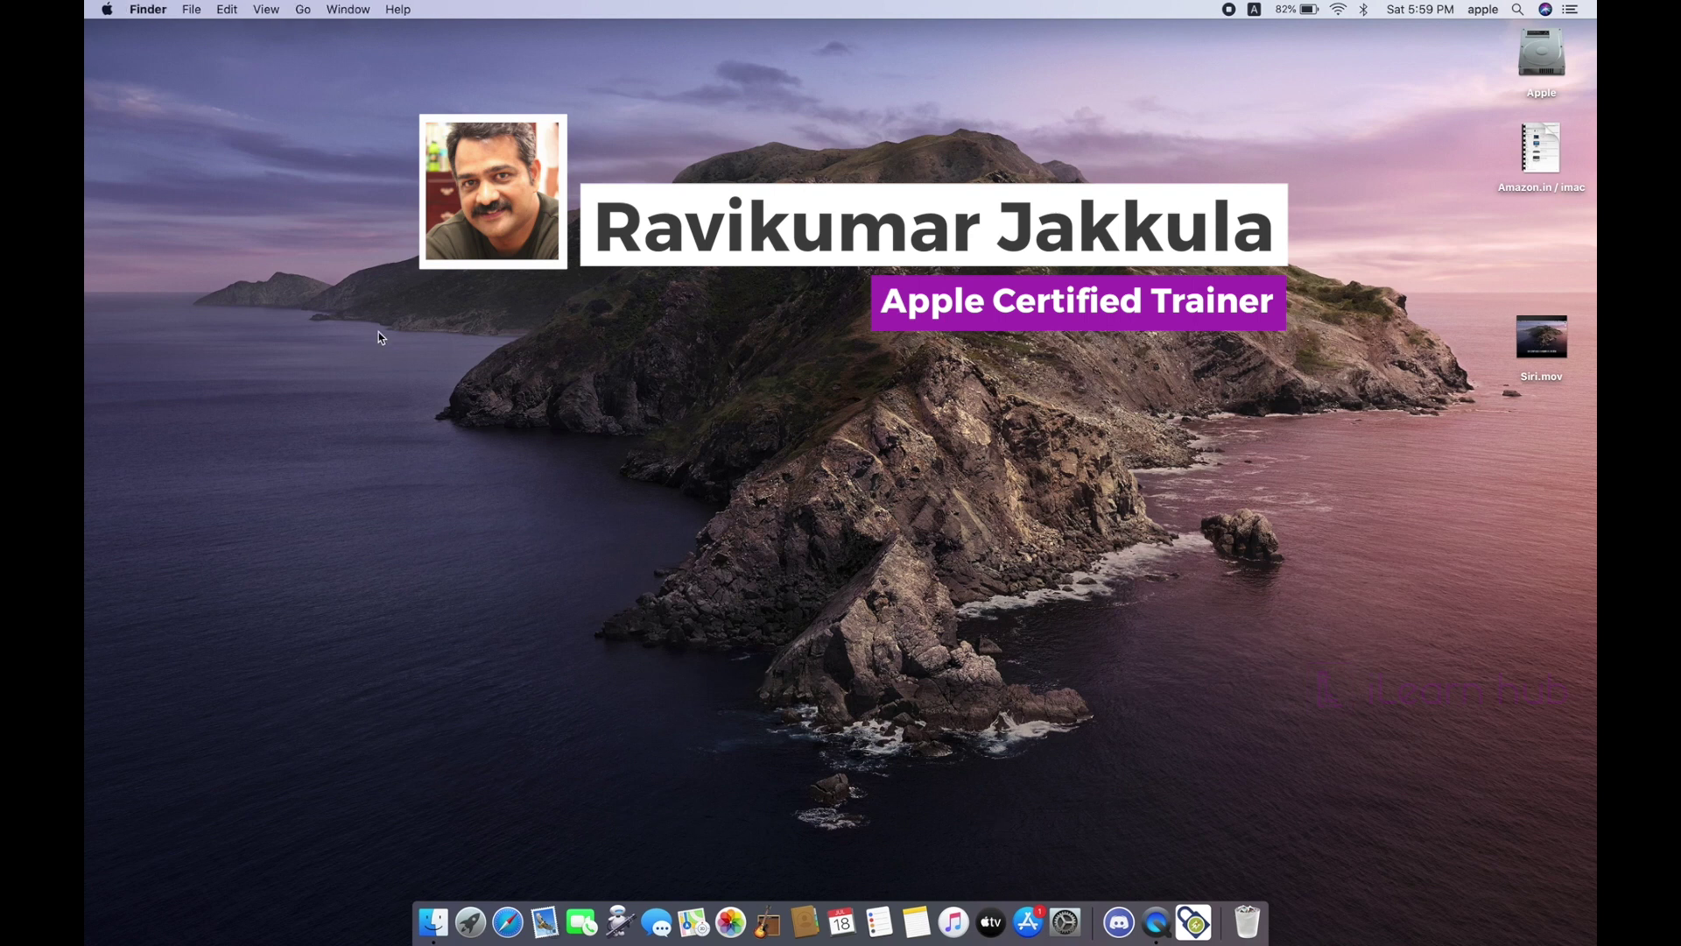
Step: Go from the Apple menu to System Preferences and into the Mission Control pane
{"action": "left_click", "coordinate": [106, 11]}
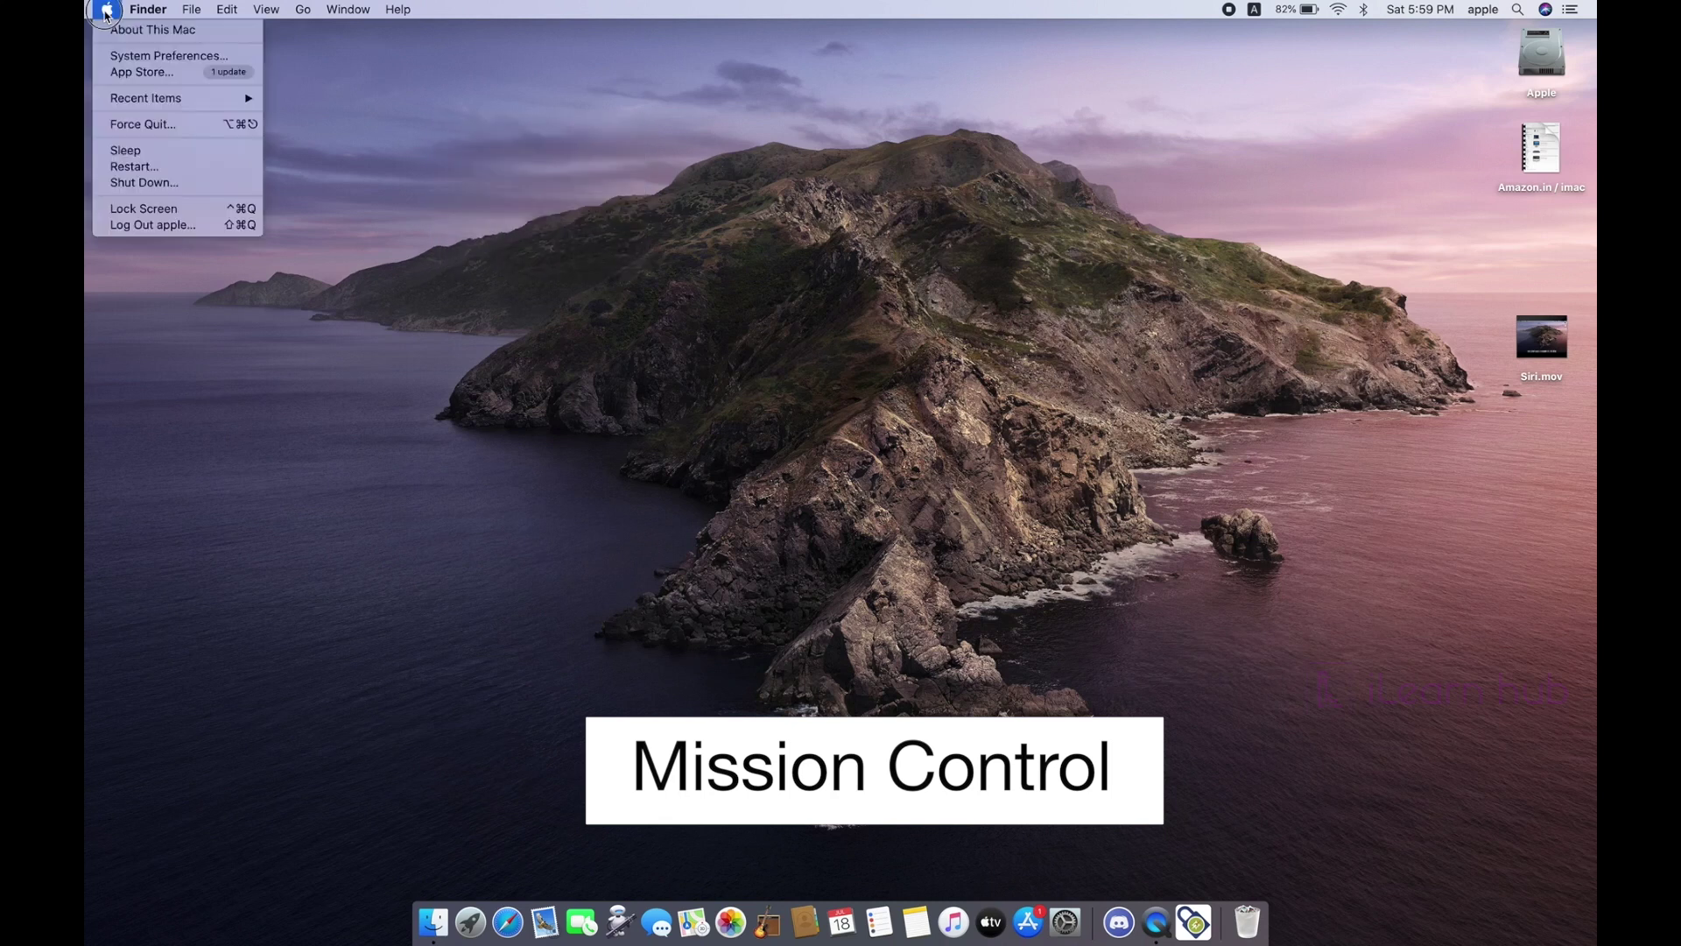
{"action": "left_click", "coordinate": [119, 59]}
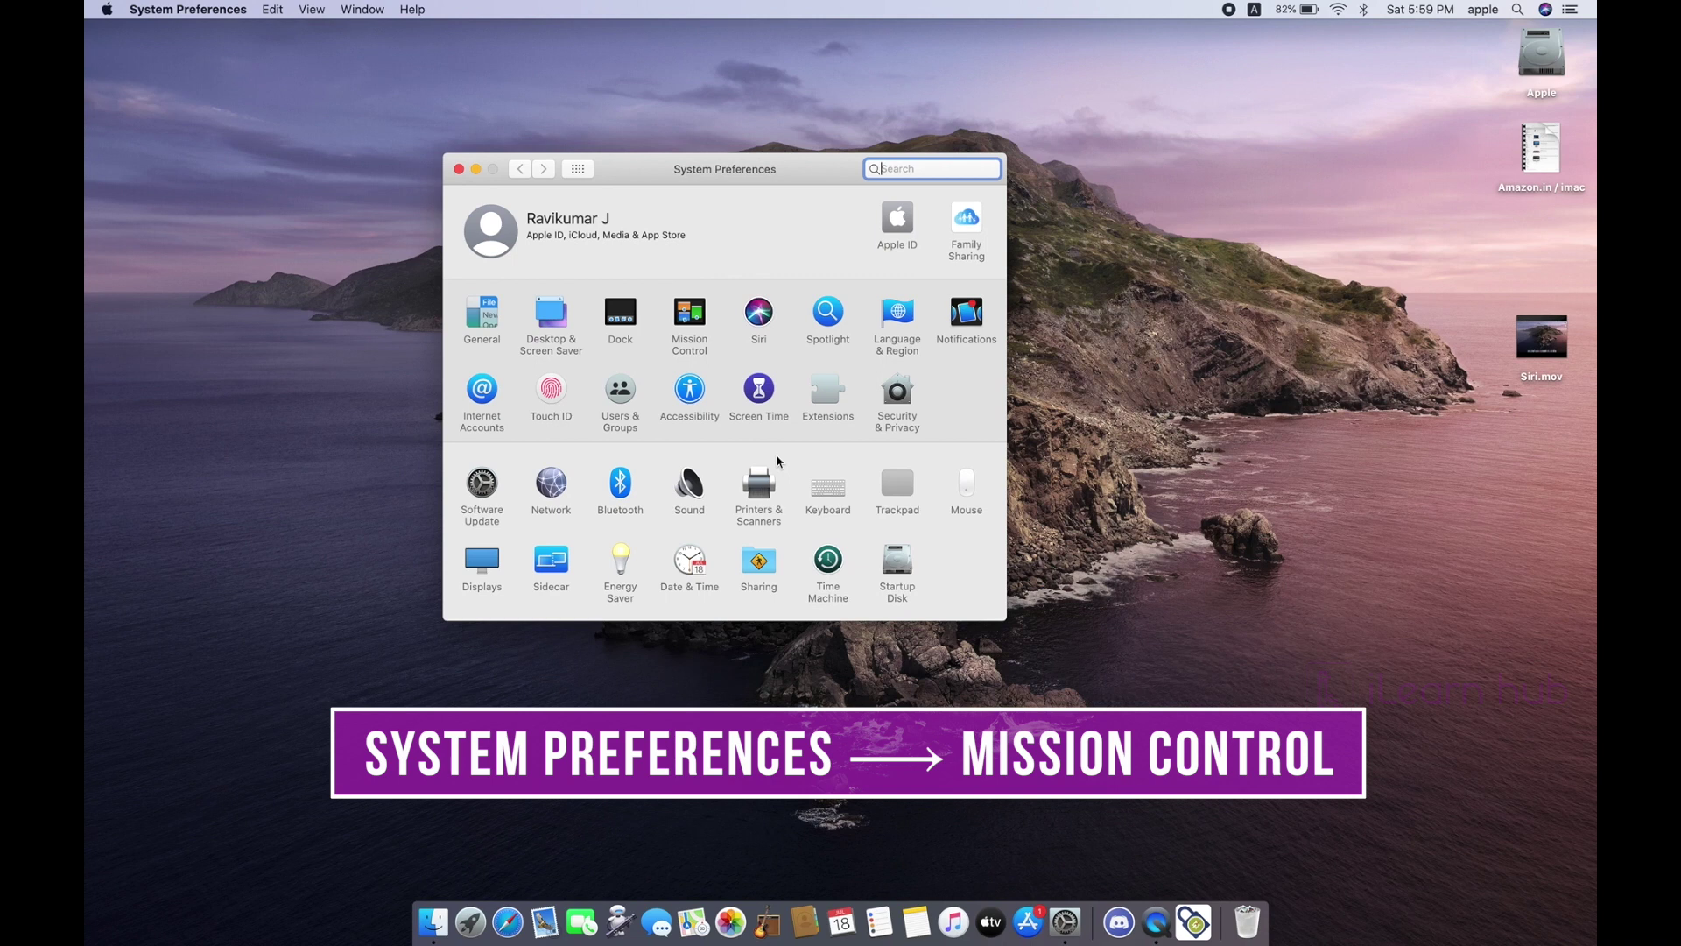
{"action": "left_click", "coordinate": [683, 319]}
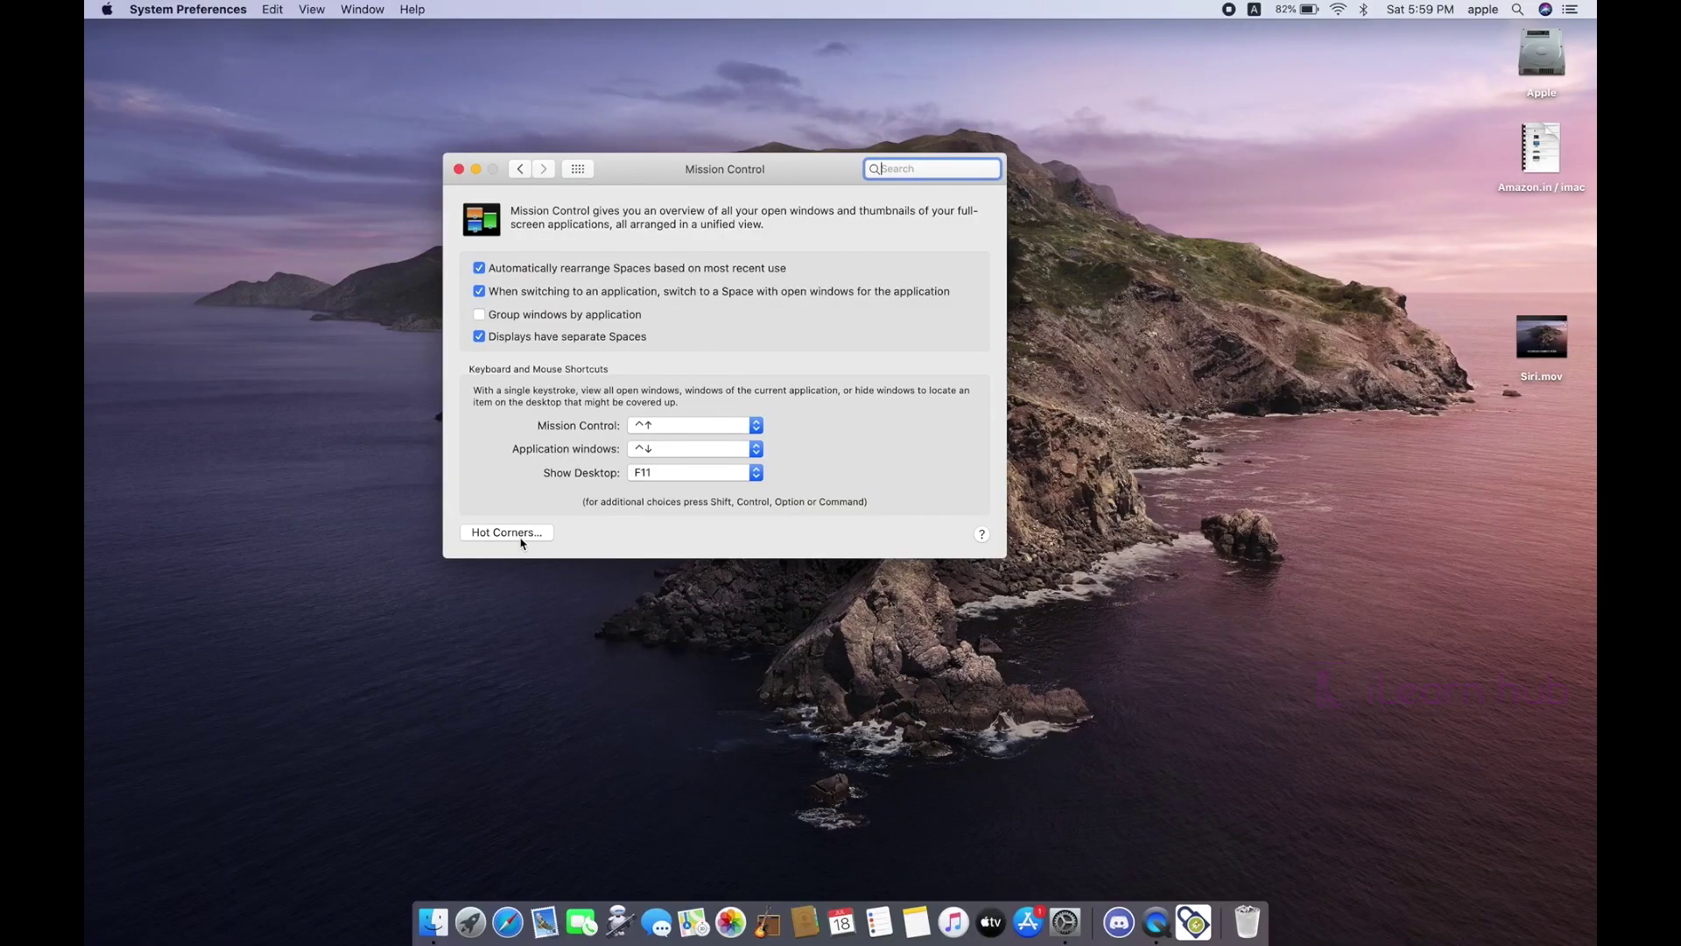
Step: In Hot Corners, make the top-left corner open Launchpad, leaving bottom-right on Lock Screen, and confirm
{"action": "left_click", "coordinate": [521, 539]}
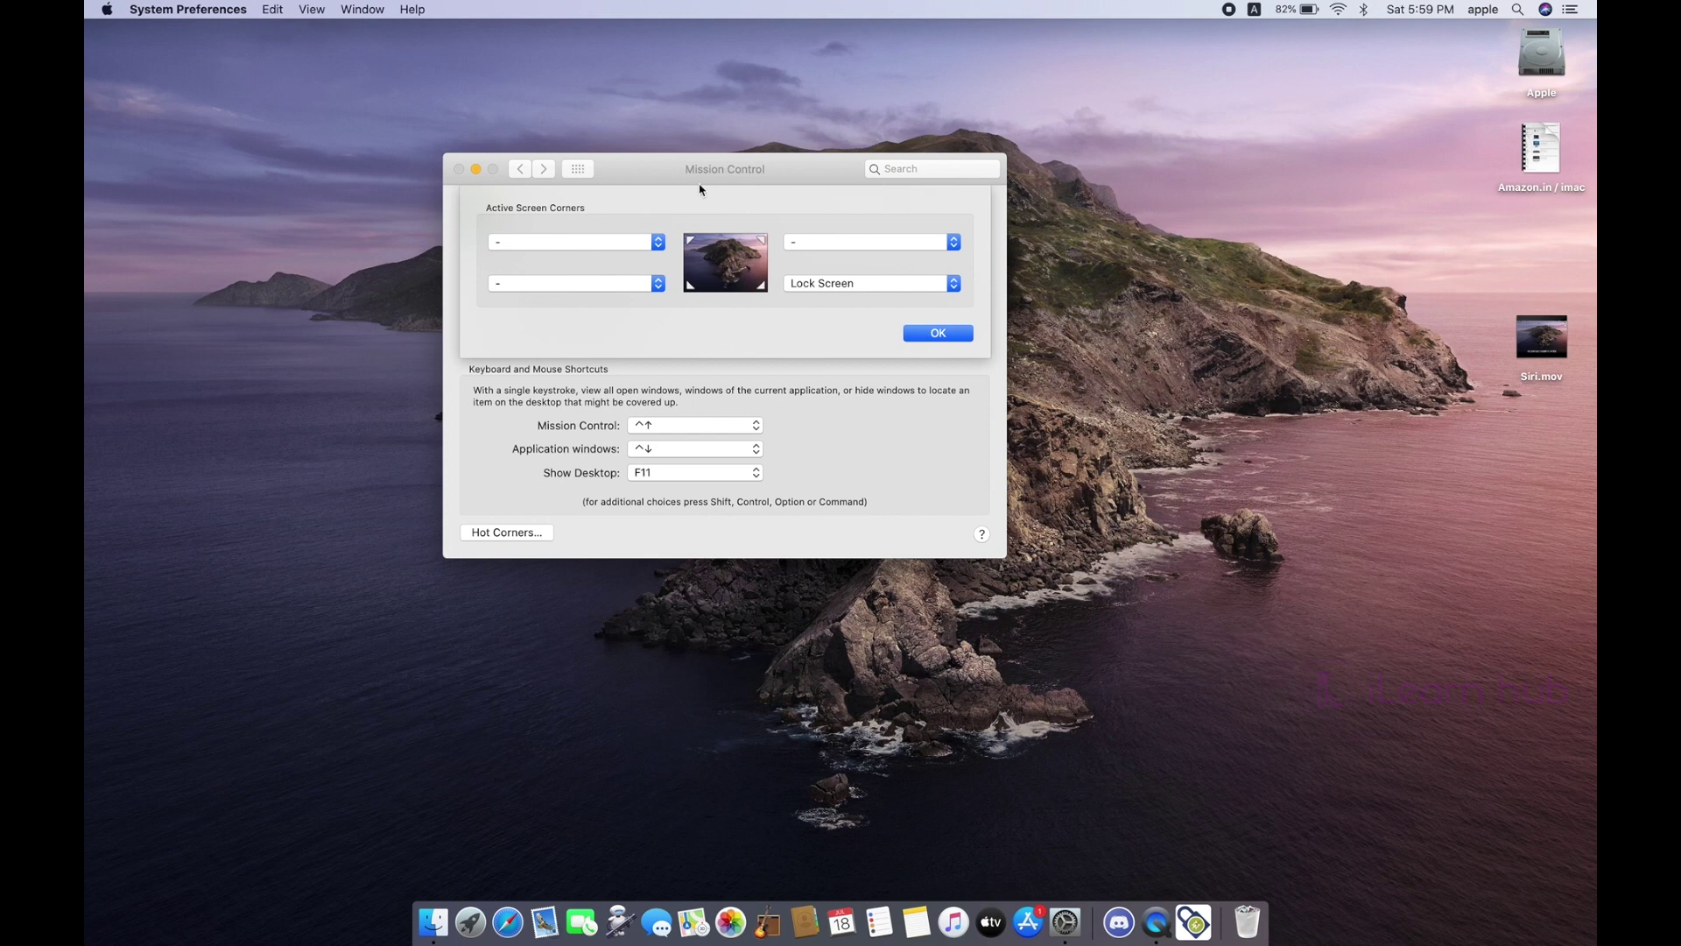
{"action": "left_click", "coordinate": [657, 248]}
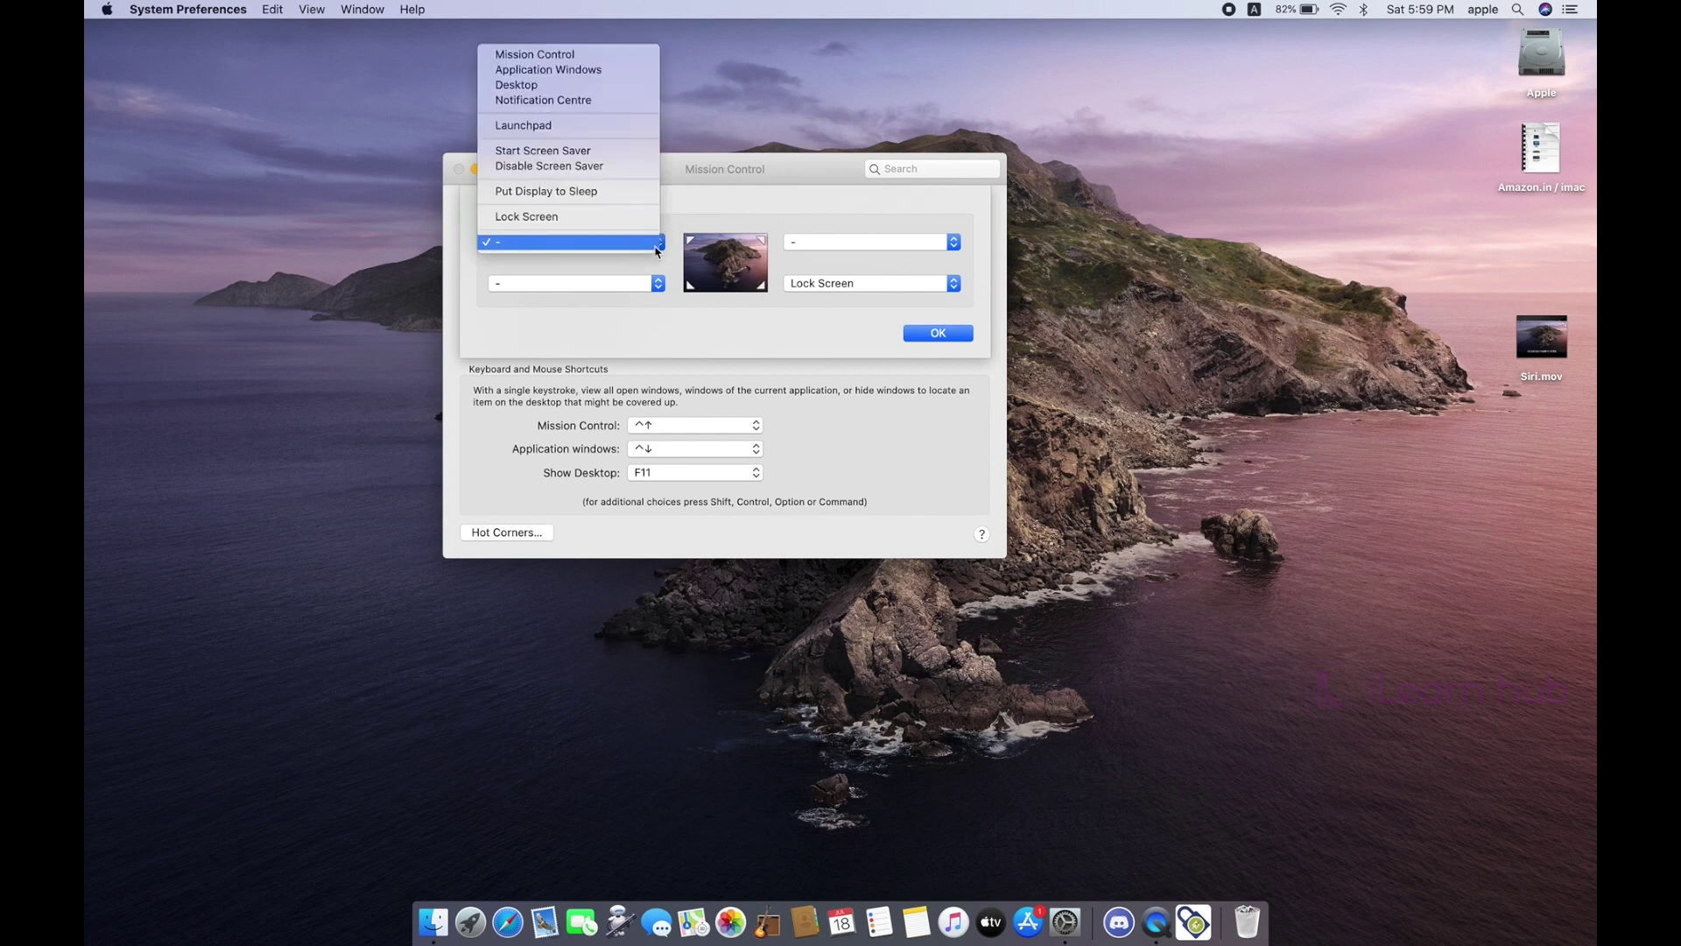
{"action": "left_click", "coordinate": [532, 128]}
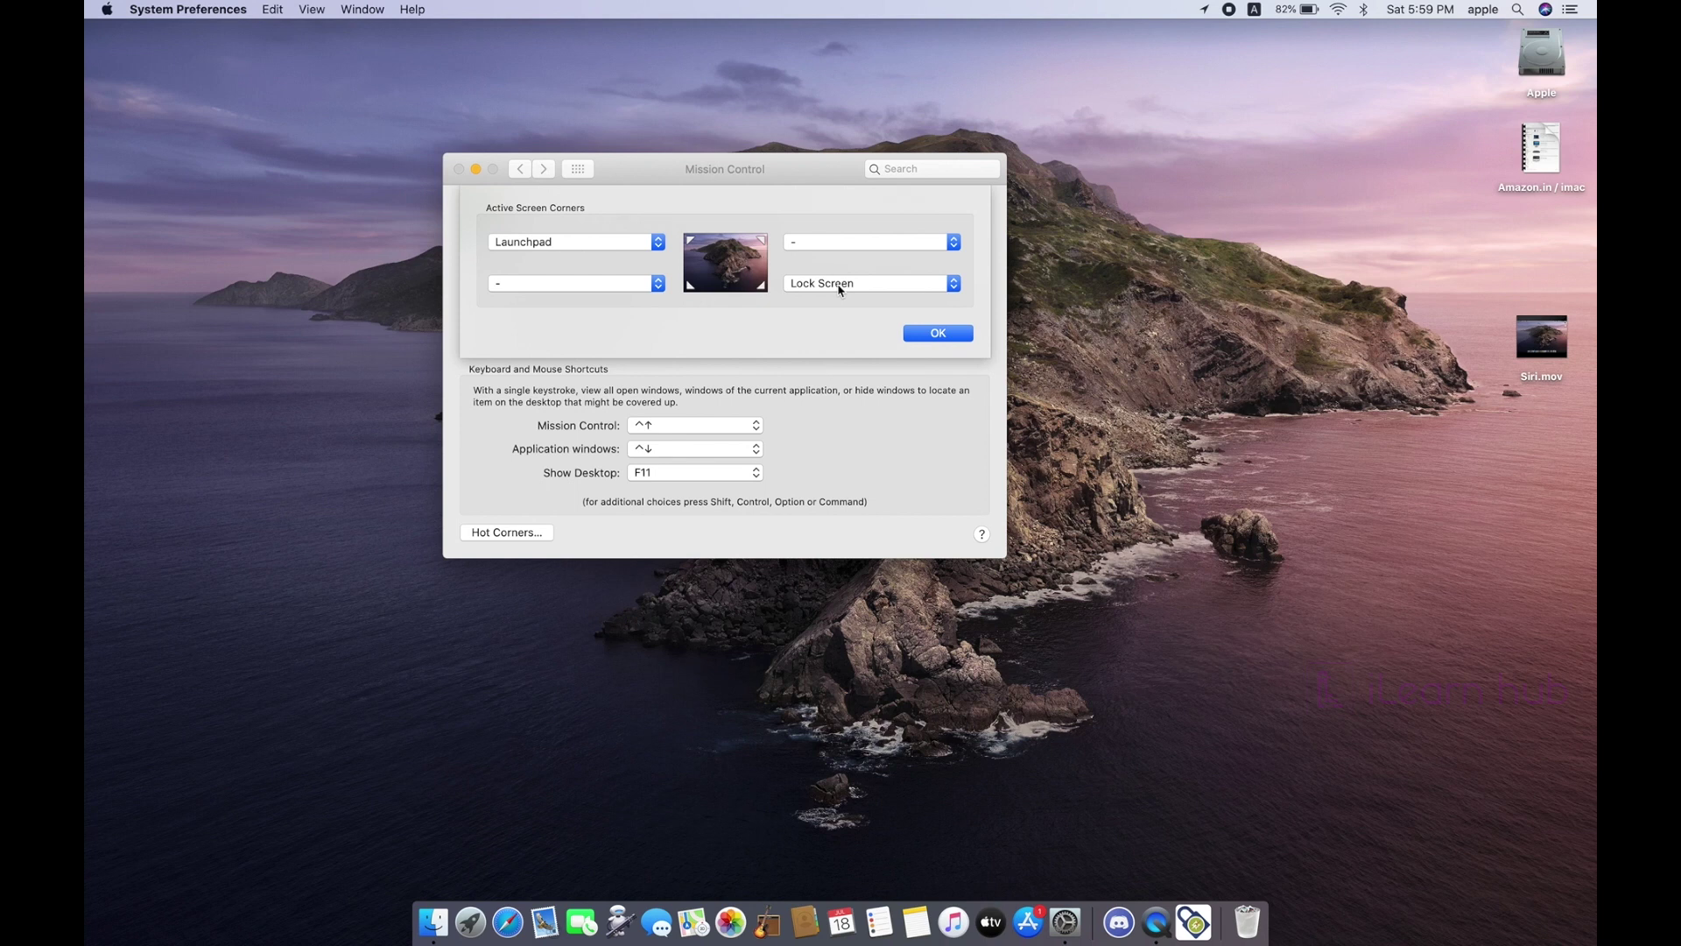
{"action": "left_click", "coordinate": [921, 337]}
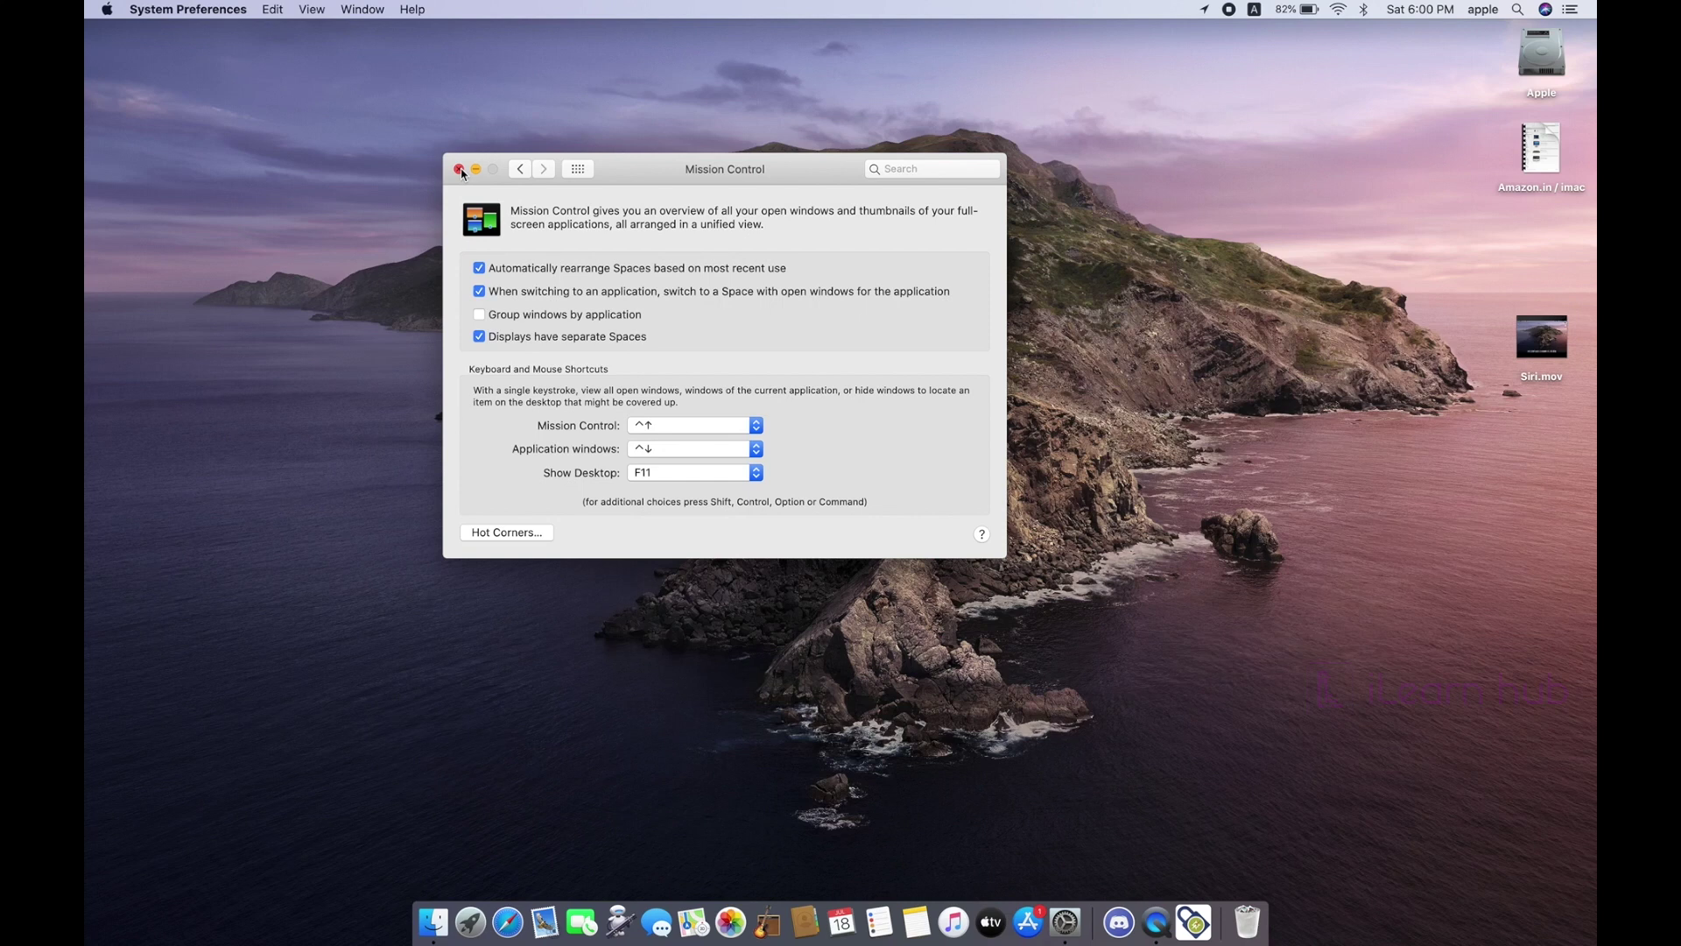
Step: Close System Preferences and test the top-left corner, summoning and dismissing Launchpad twice
{"action": "left_click", "coordinate": [460, 170]}
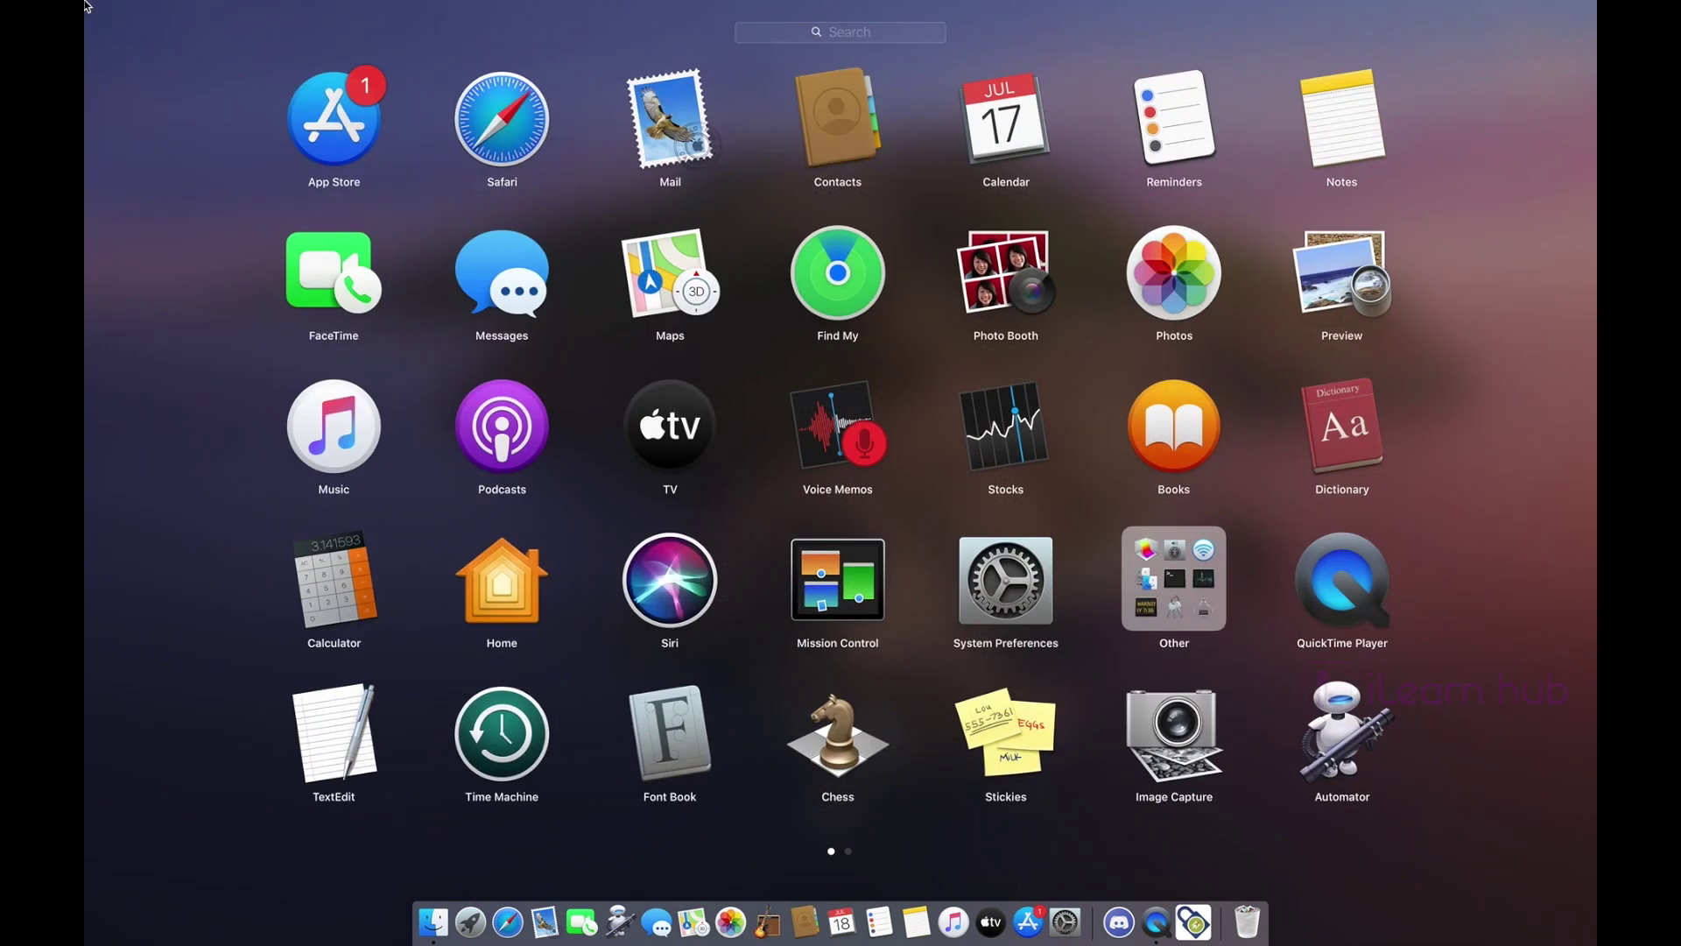
{"action": "left_click", "coordinate": [194, 160]}
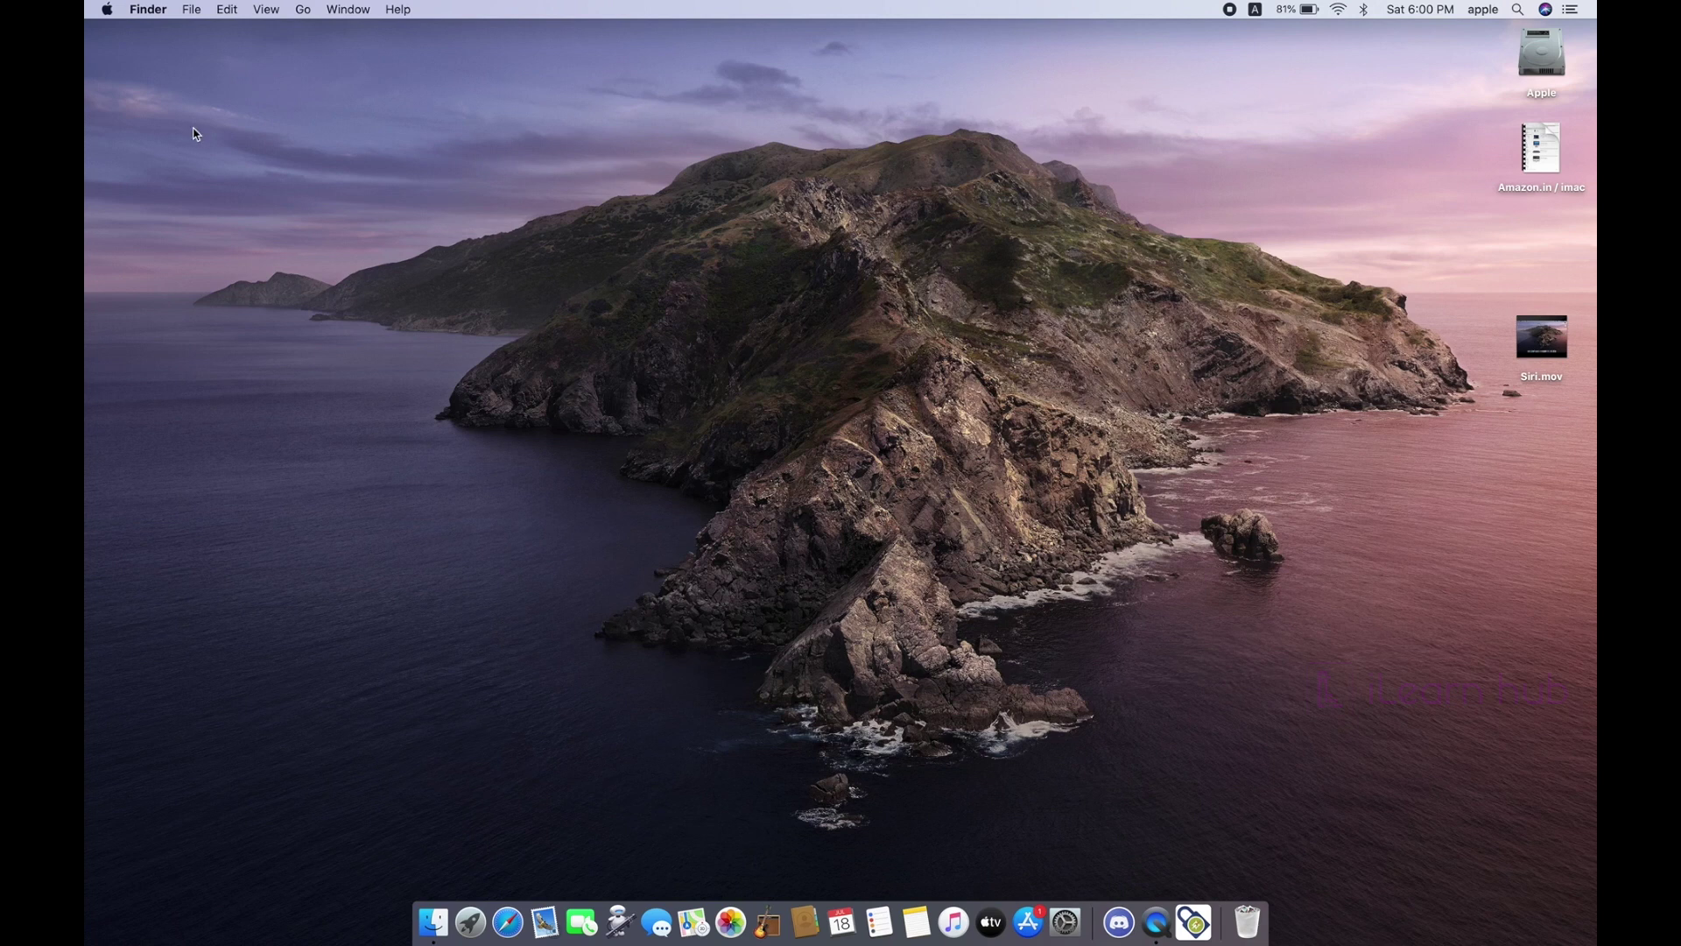
{"action": "left_click", "coordinate": [107, 10]}
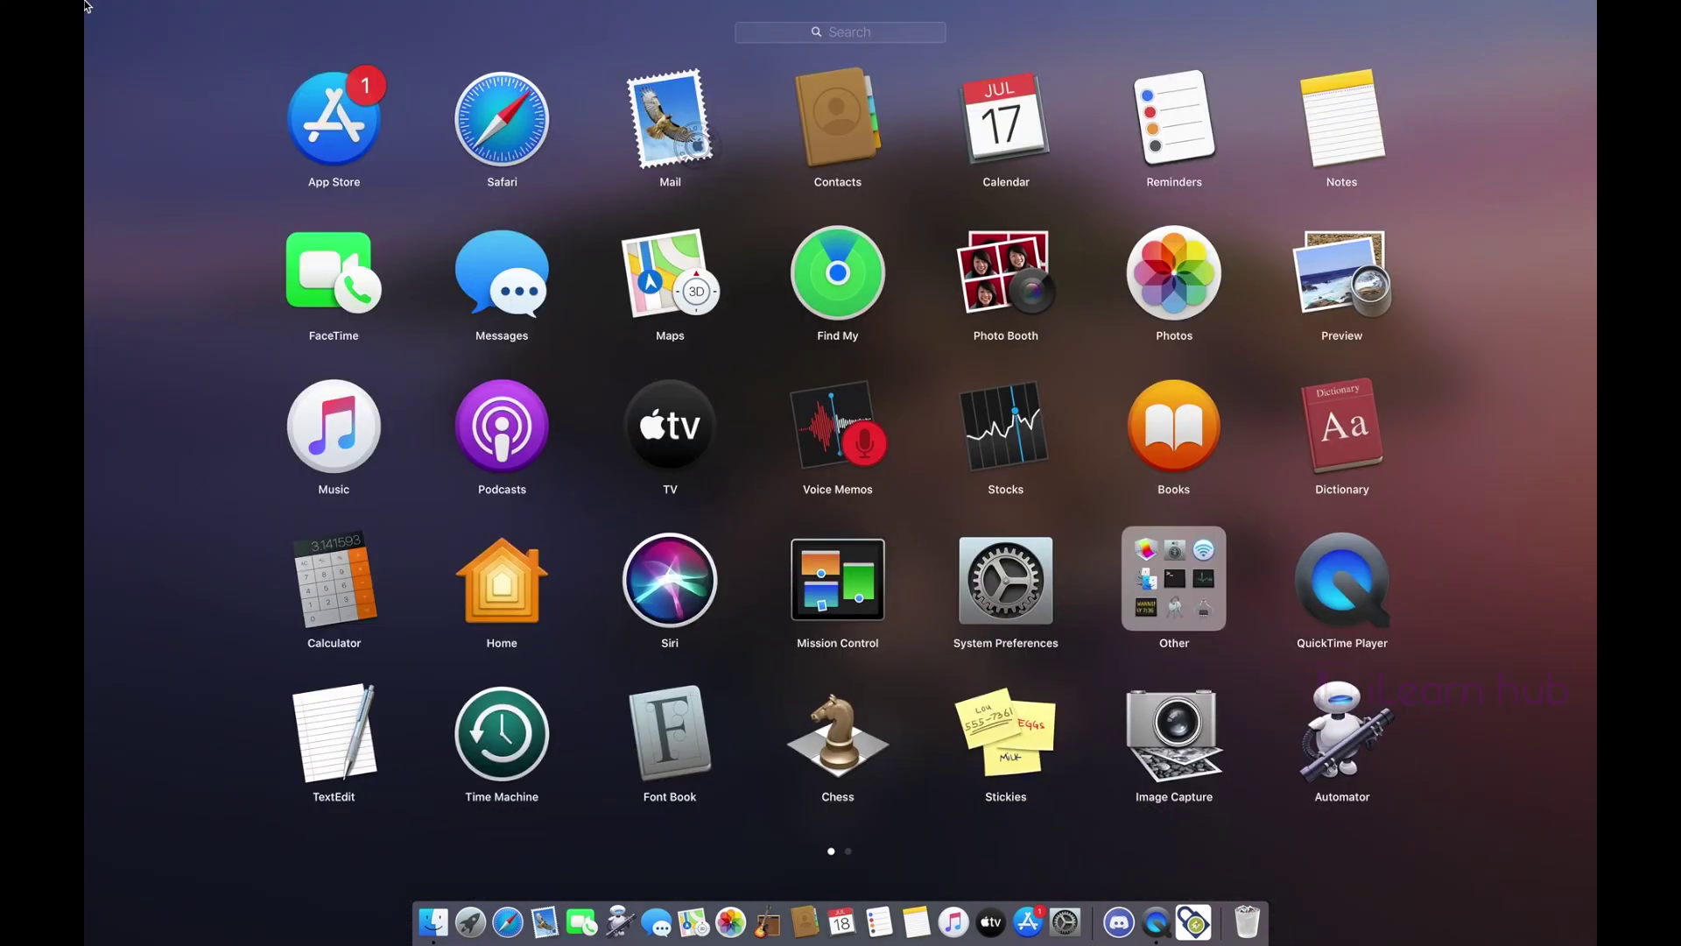
{"action": "left_click", "coordinate": [183, 116]}
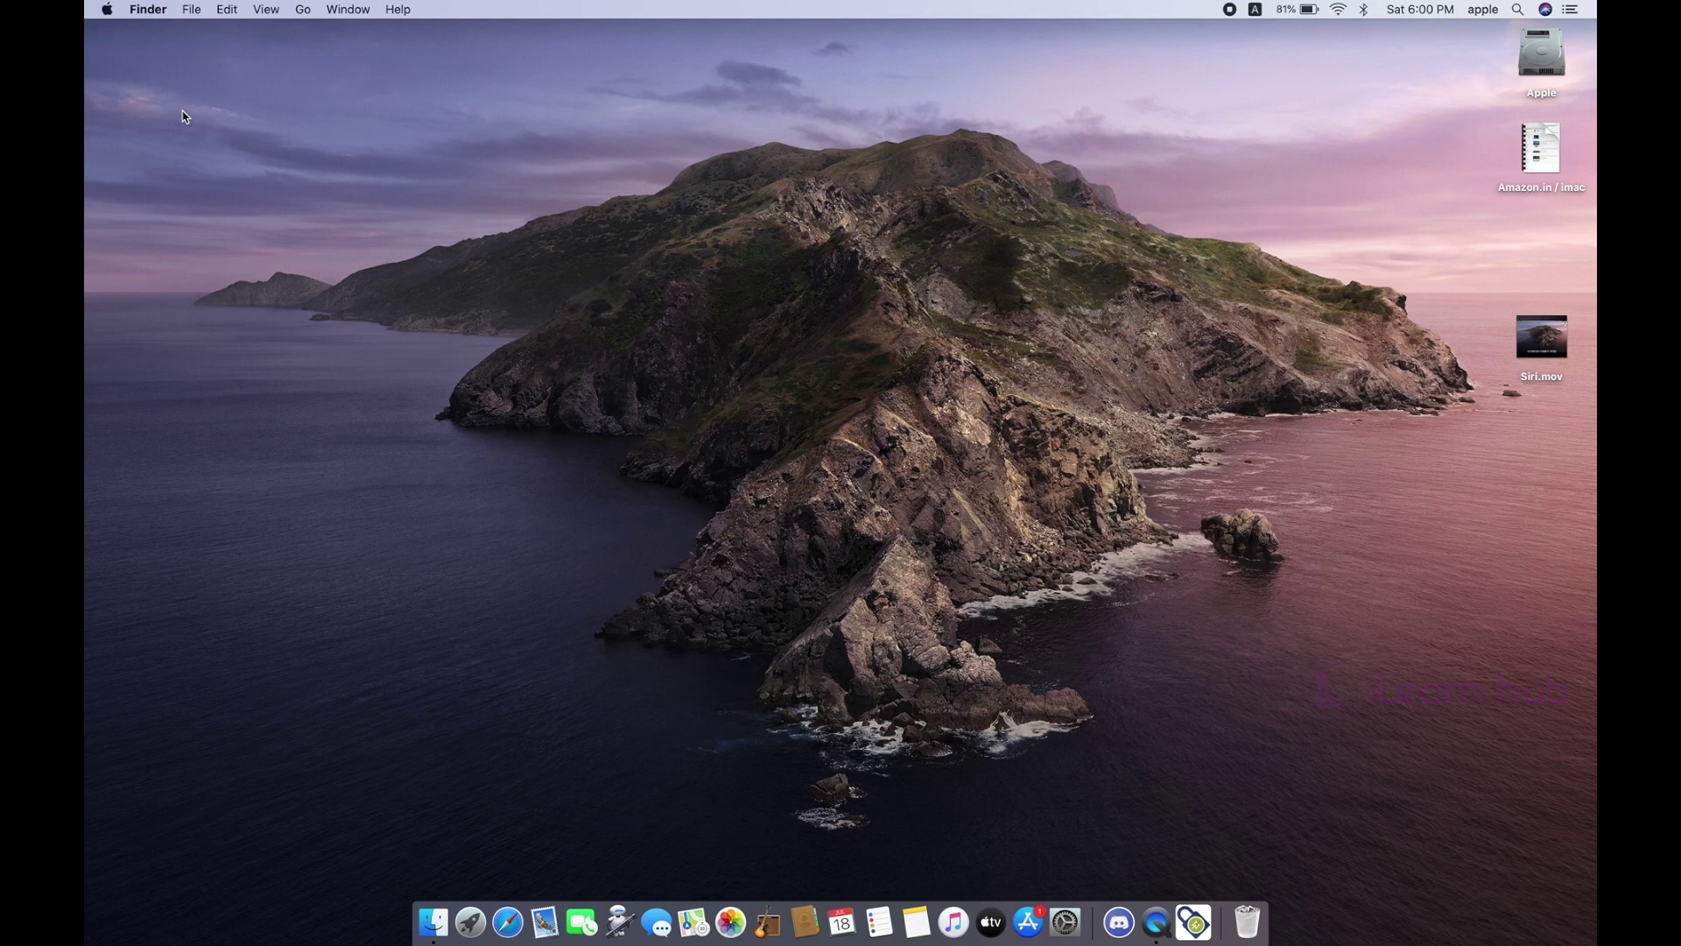
Step: Return to System Preferences > Mission Control and reopen the Hot Corners sheet
{"action": "left_click", "coordinate": [107, 9]}
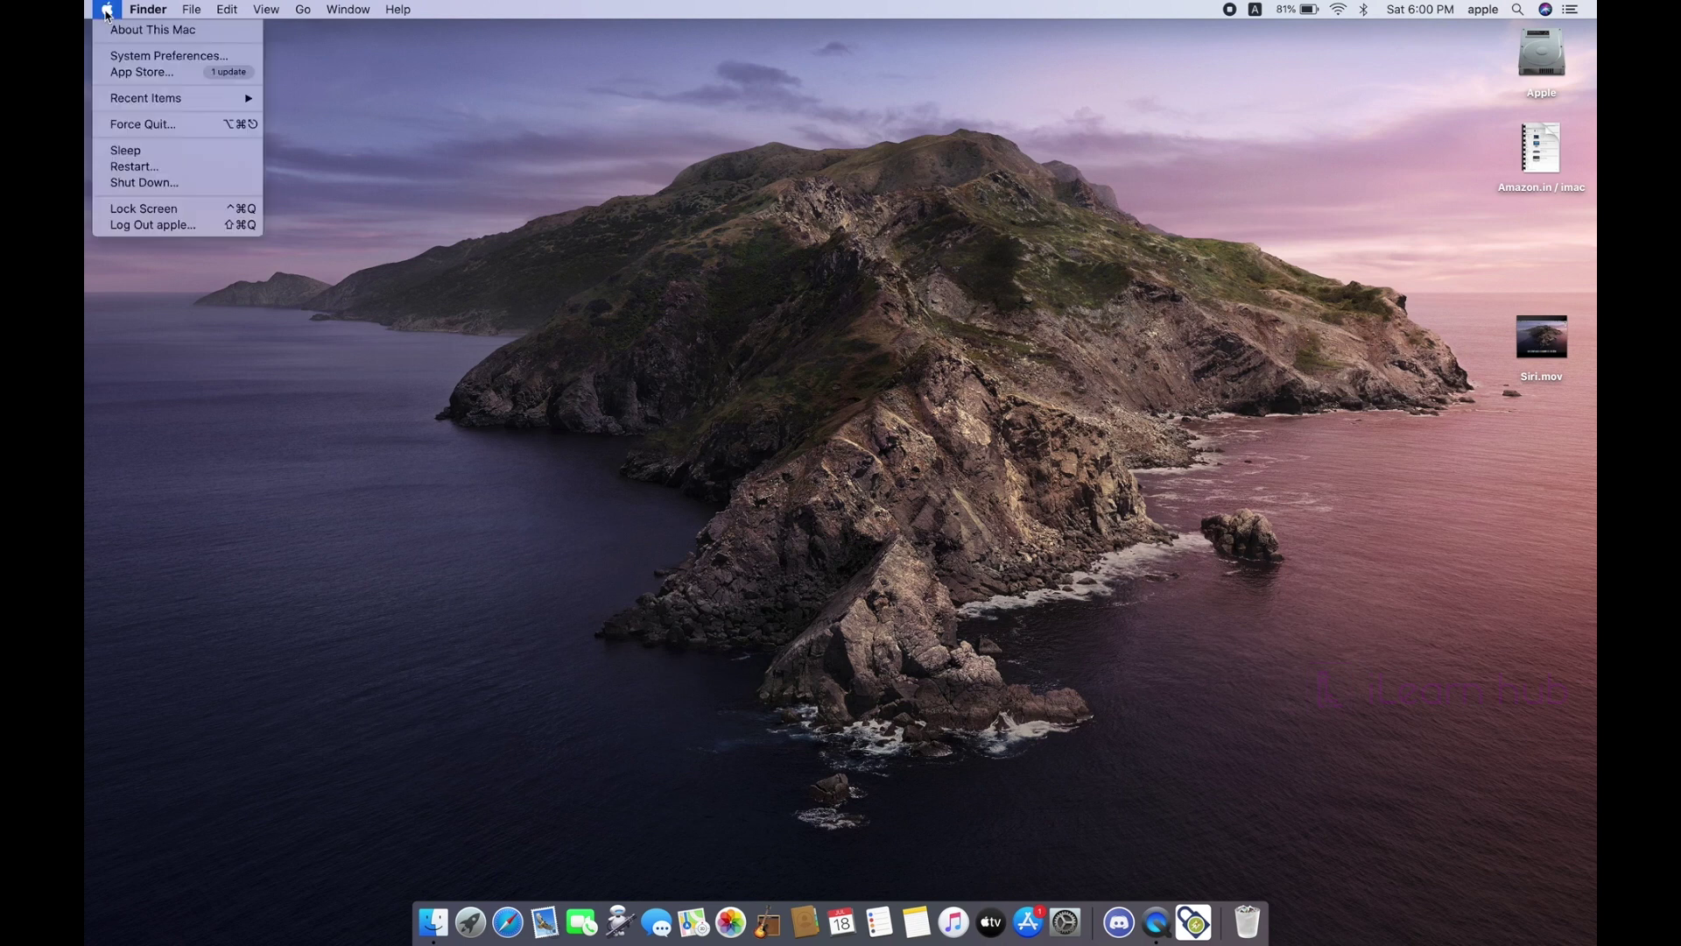
{"action": "left_click", "coordinate": [124, 57]}
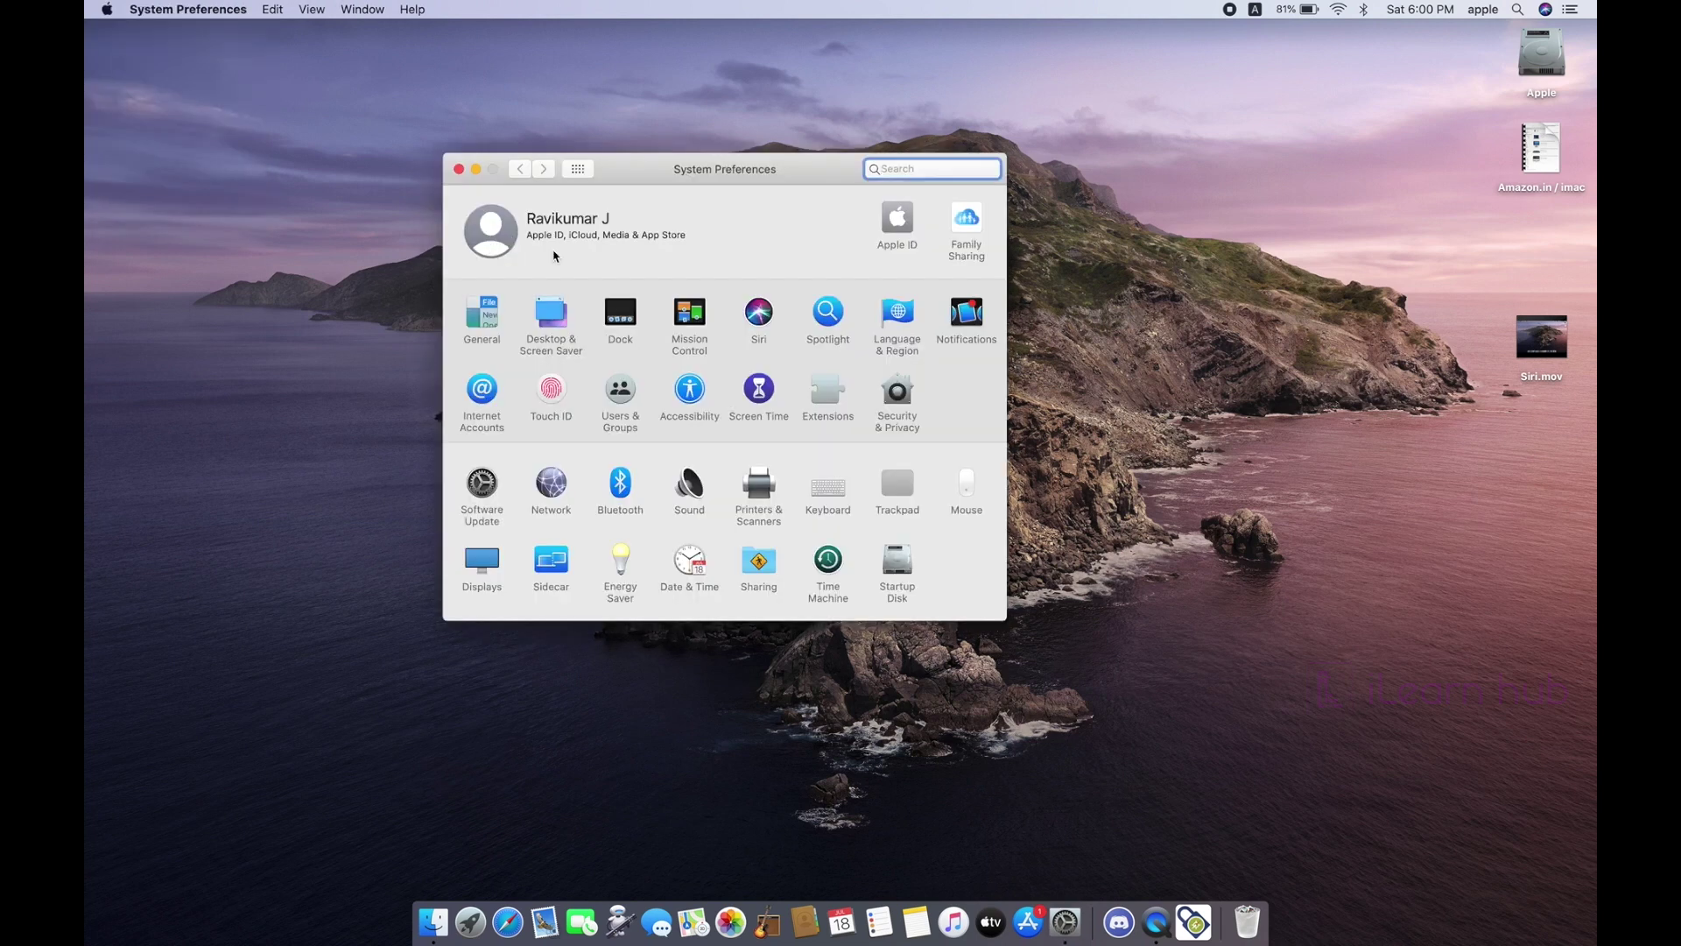
{"action": "left_click", "coordinate": [690, 319]}
{"action": "left_click", "coordinate": [511, 534]}
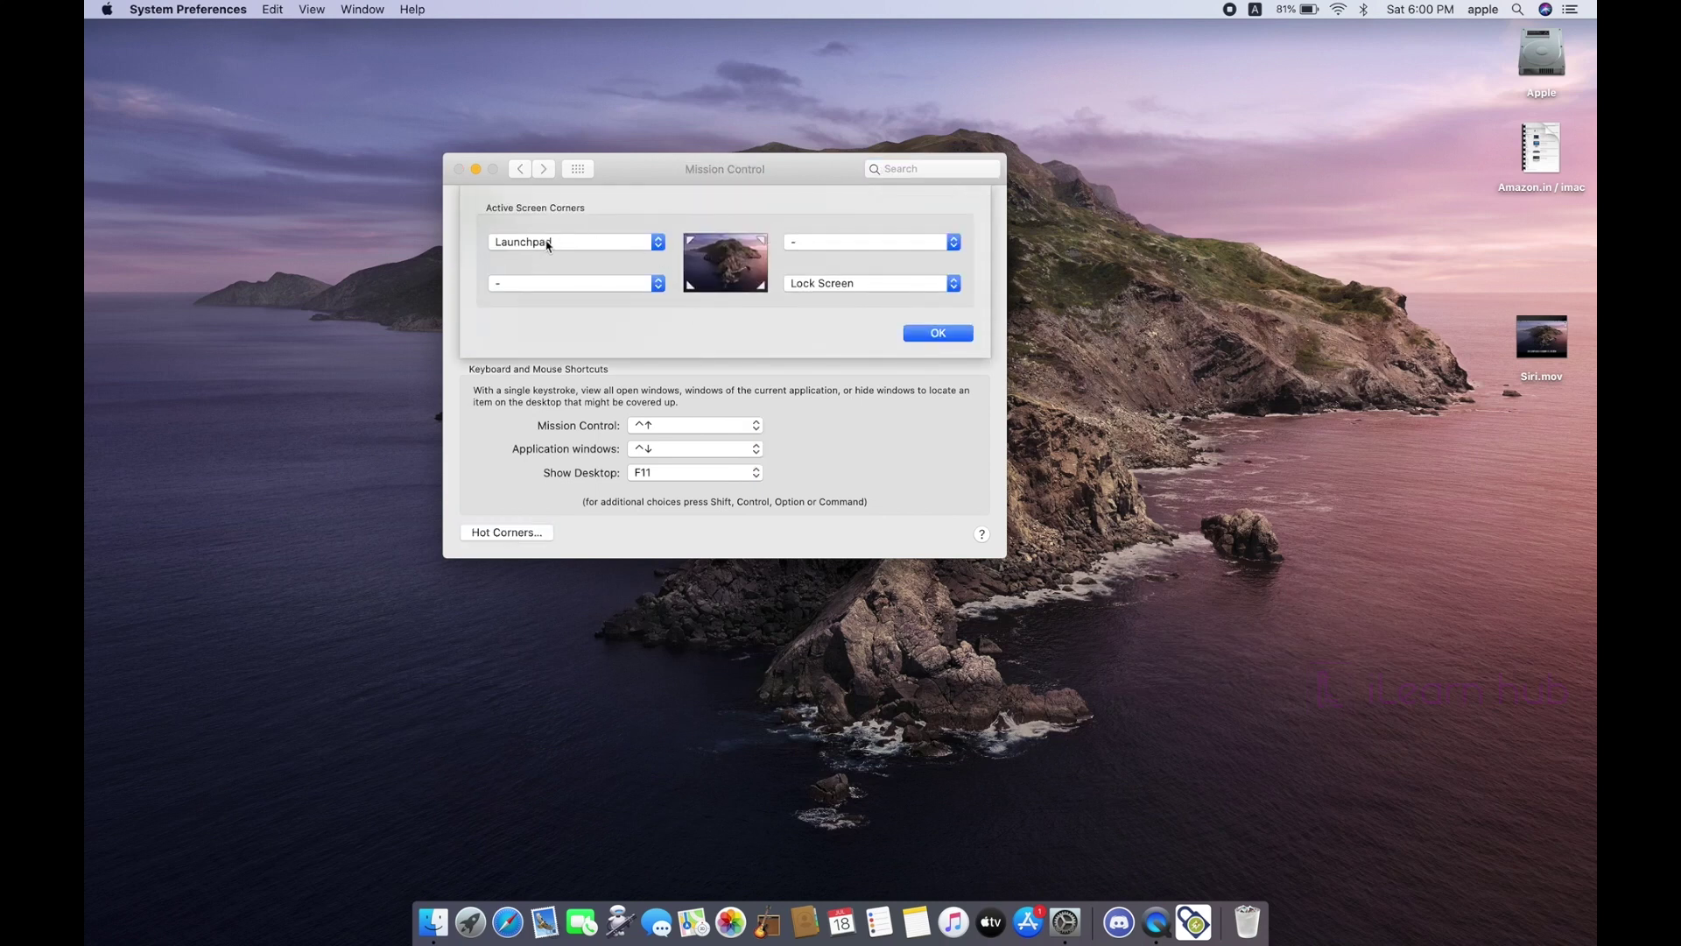
Step: Require Command for the top-left Launchpad corner and Option for the bottom-right Lock Screen corner, then confirm
{"action": "left_click", "coordinate": [595, 248]}
{"action": "left_click", "coordinate": [917, 284]}
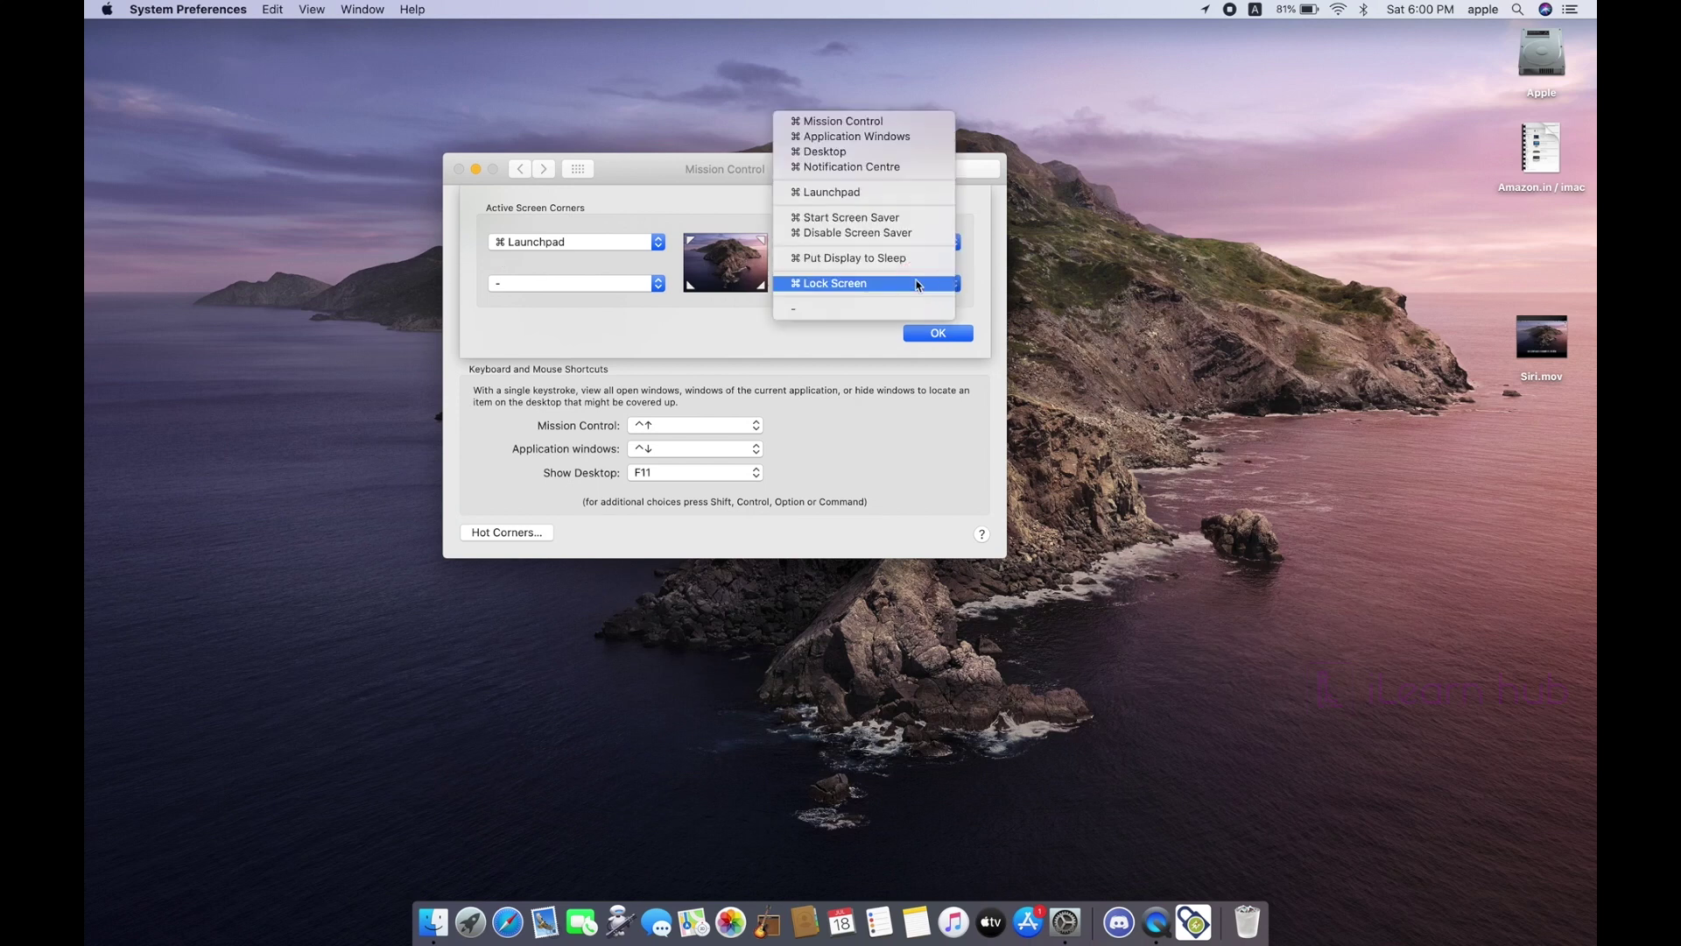
{"action": "left_click", "coordinate": [893, 284], "text": "super"}
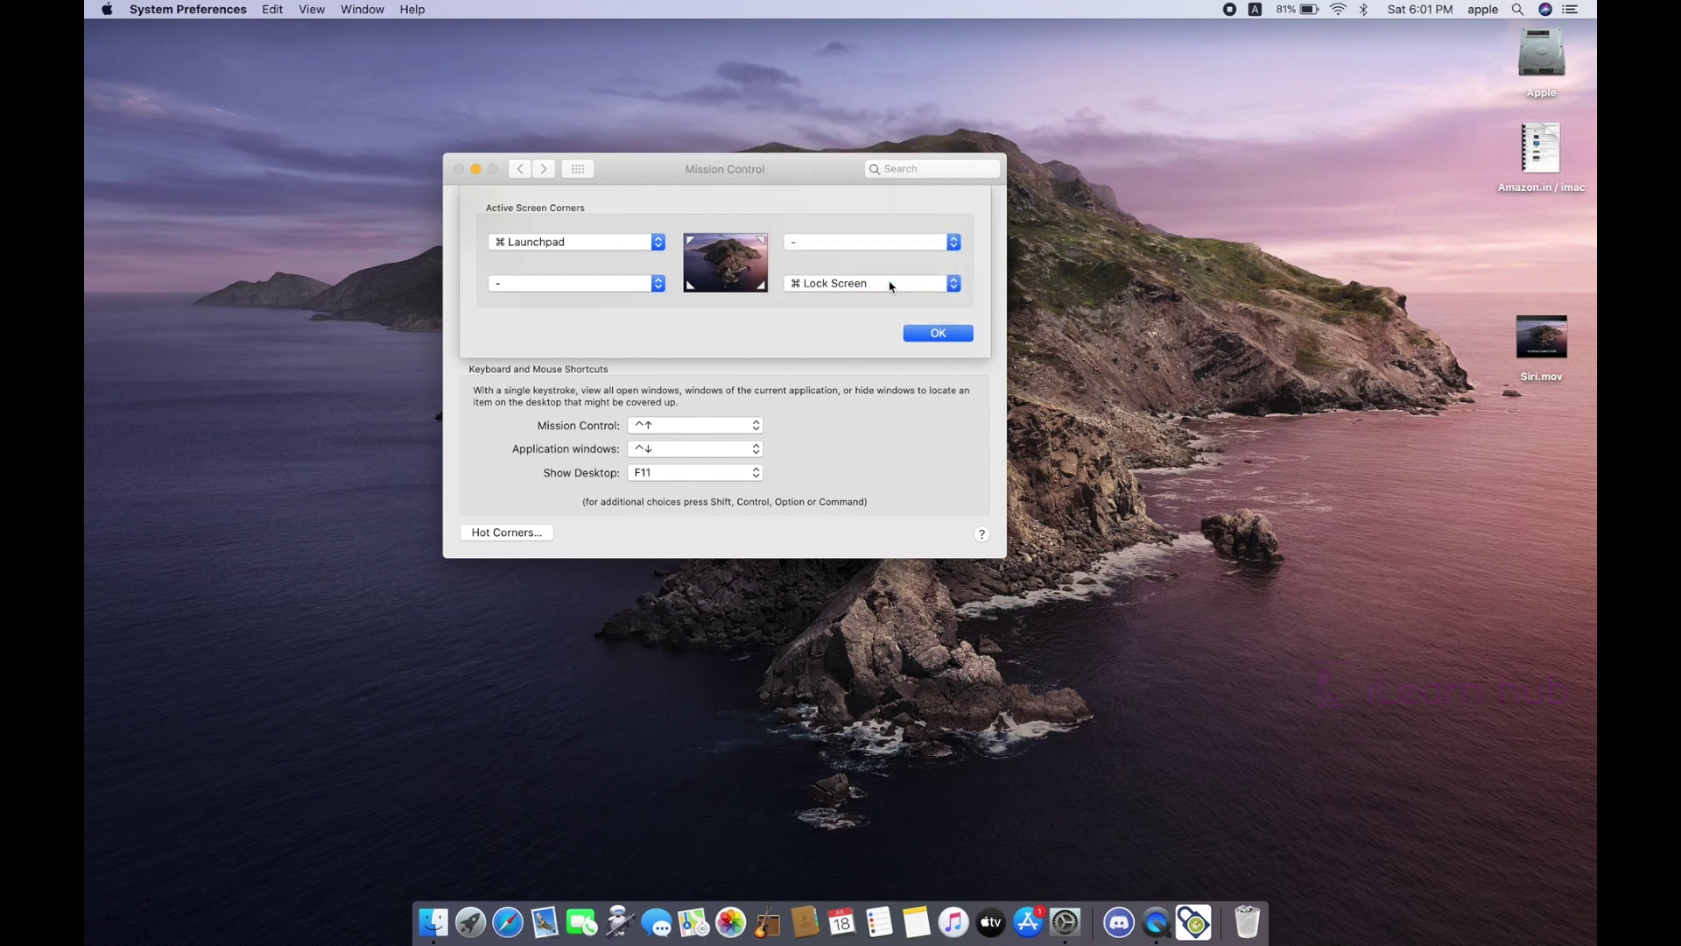
{"action": "left_click", "coordinate": [890, 286], "text": "alt"}
{"action": "left_click", "coordinate": [892, 285], "text": "alt"}
{"action": "left_click", "coordinate": [927, 338]}
Step: Test both corners: open and dismiss Launchpad, then lock the screen and sign back in
{"action": "left_click", "coordinate": [926, 335]}
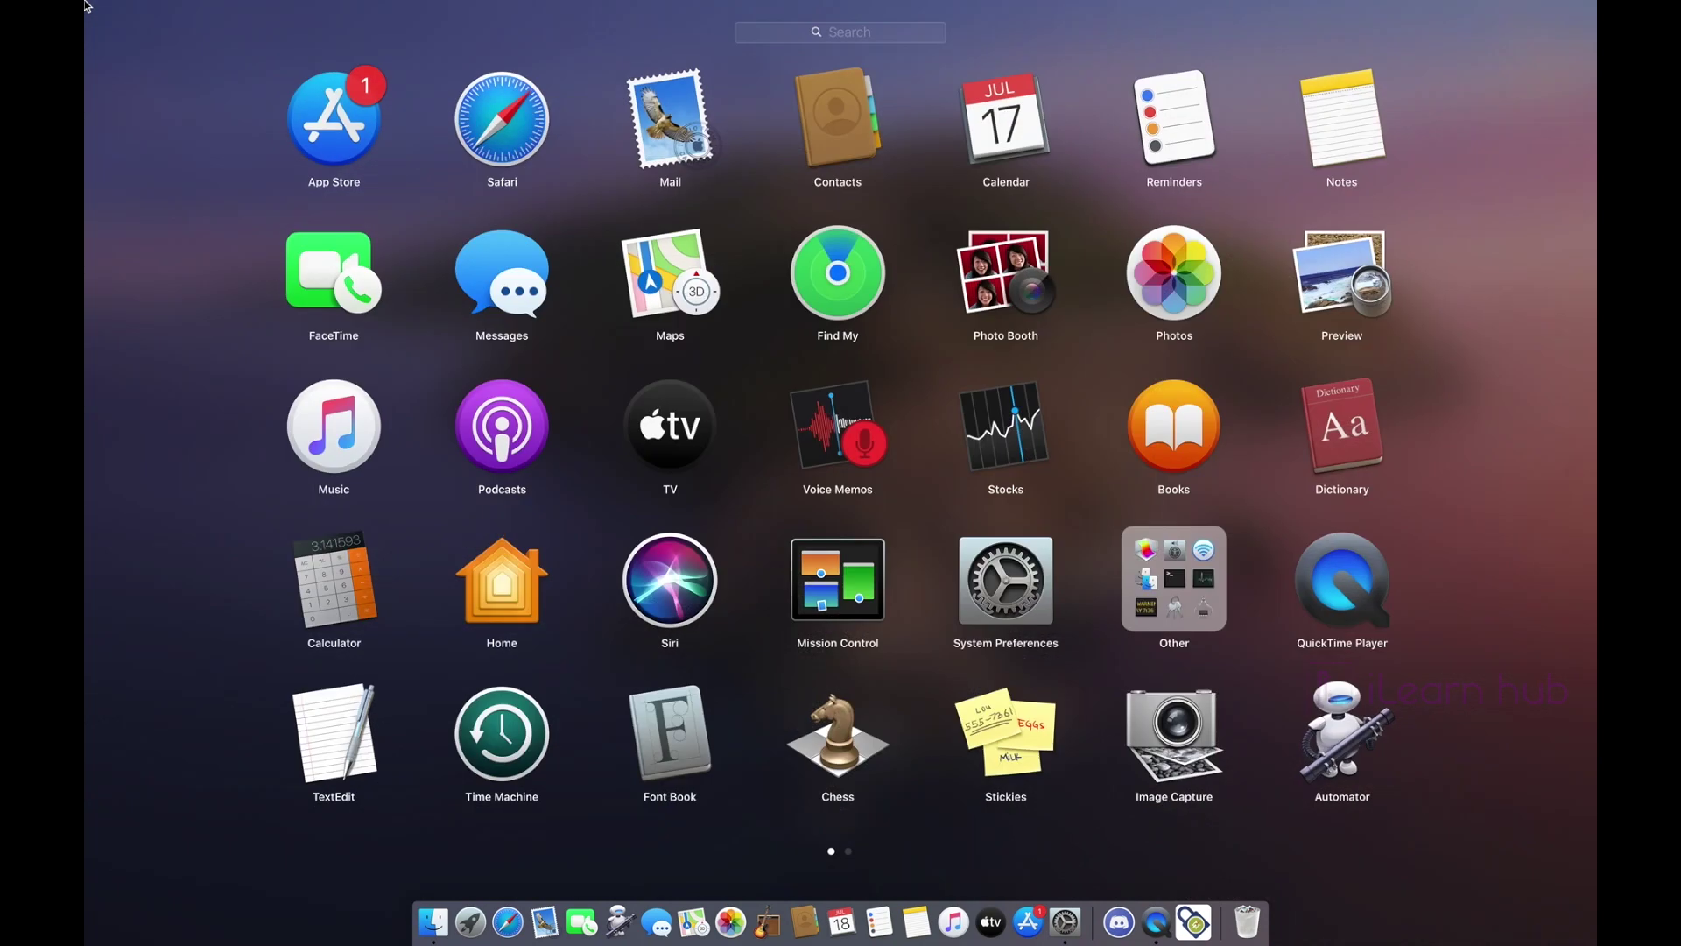
{"action": "left_click", "coordinate": [155, 104]}
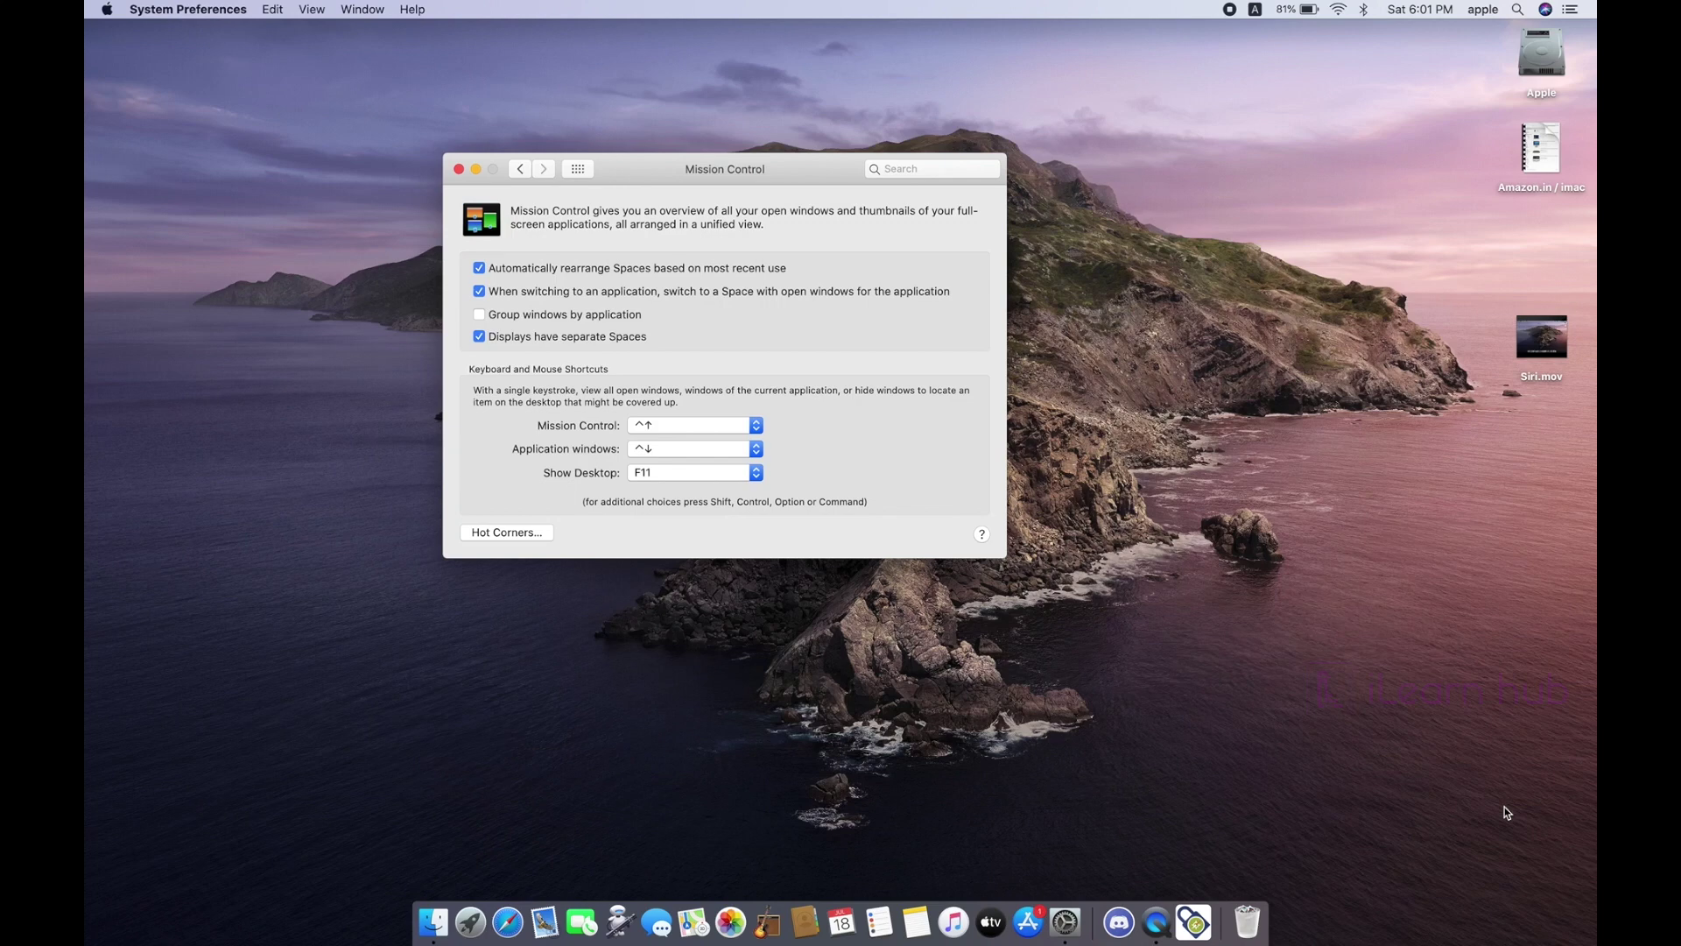
{"action": "key", "text": "ctrl+super+q"}
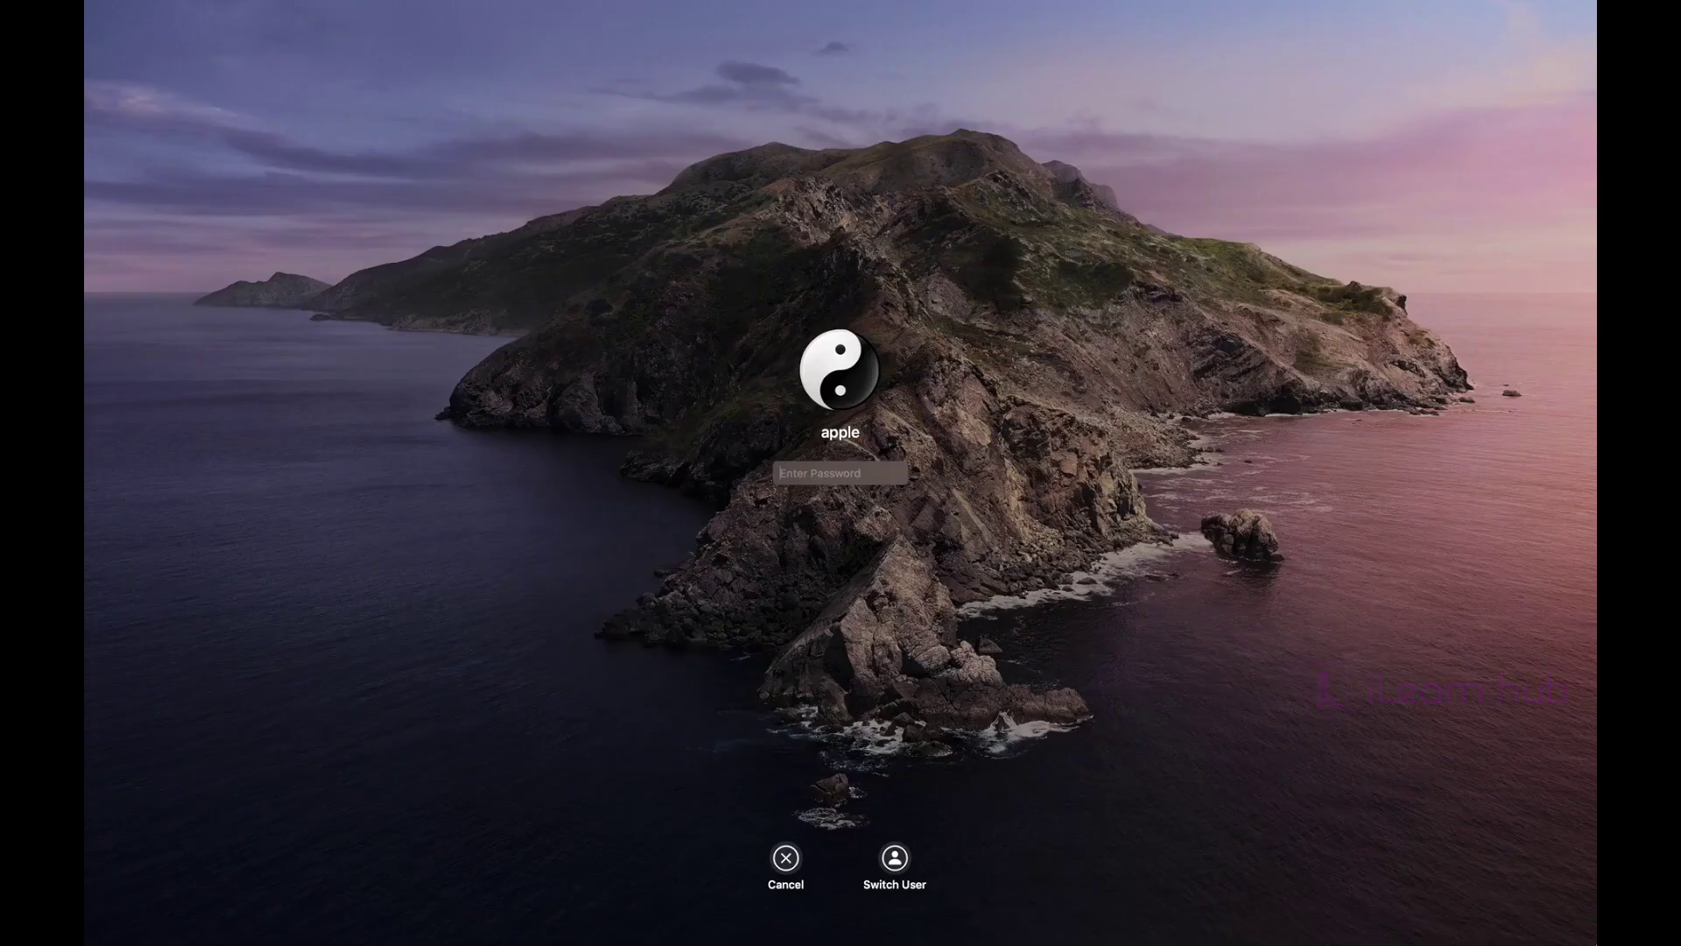
{"action": "type", "text": "ap"}
{"action": "key", "text": "Return"}
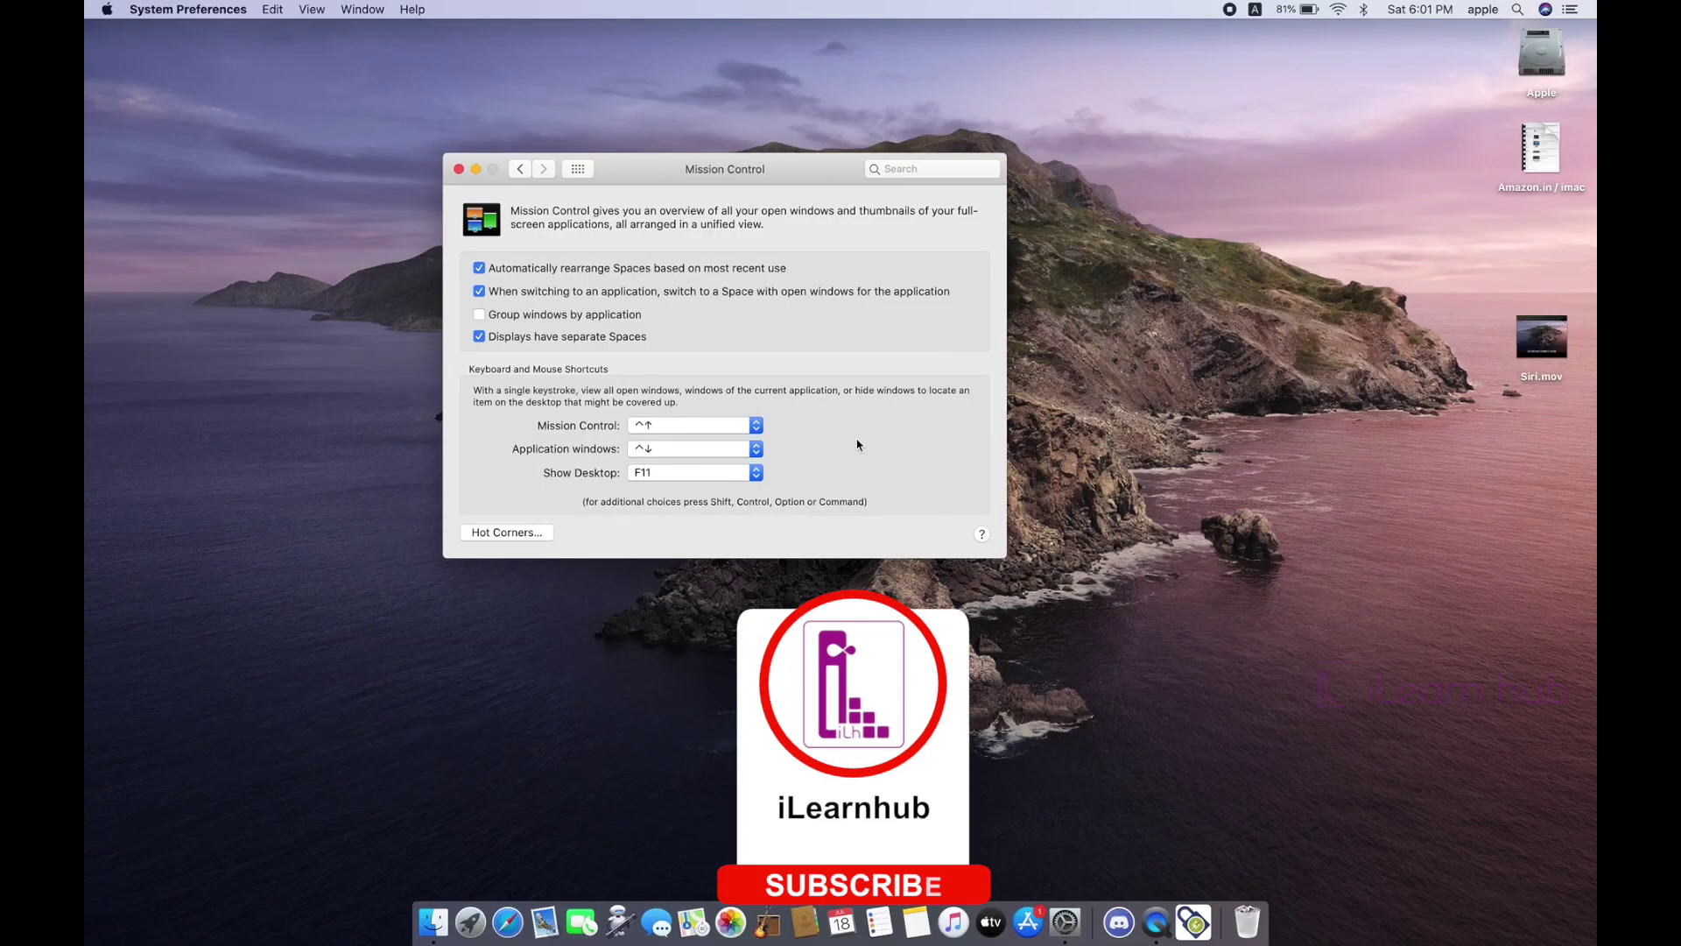
{"action": "left_click", "coordinate": [497, 534]}
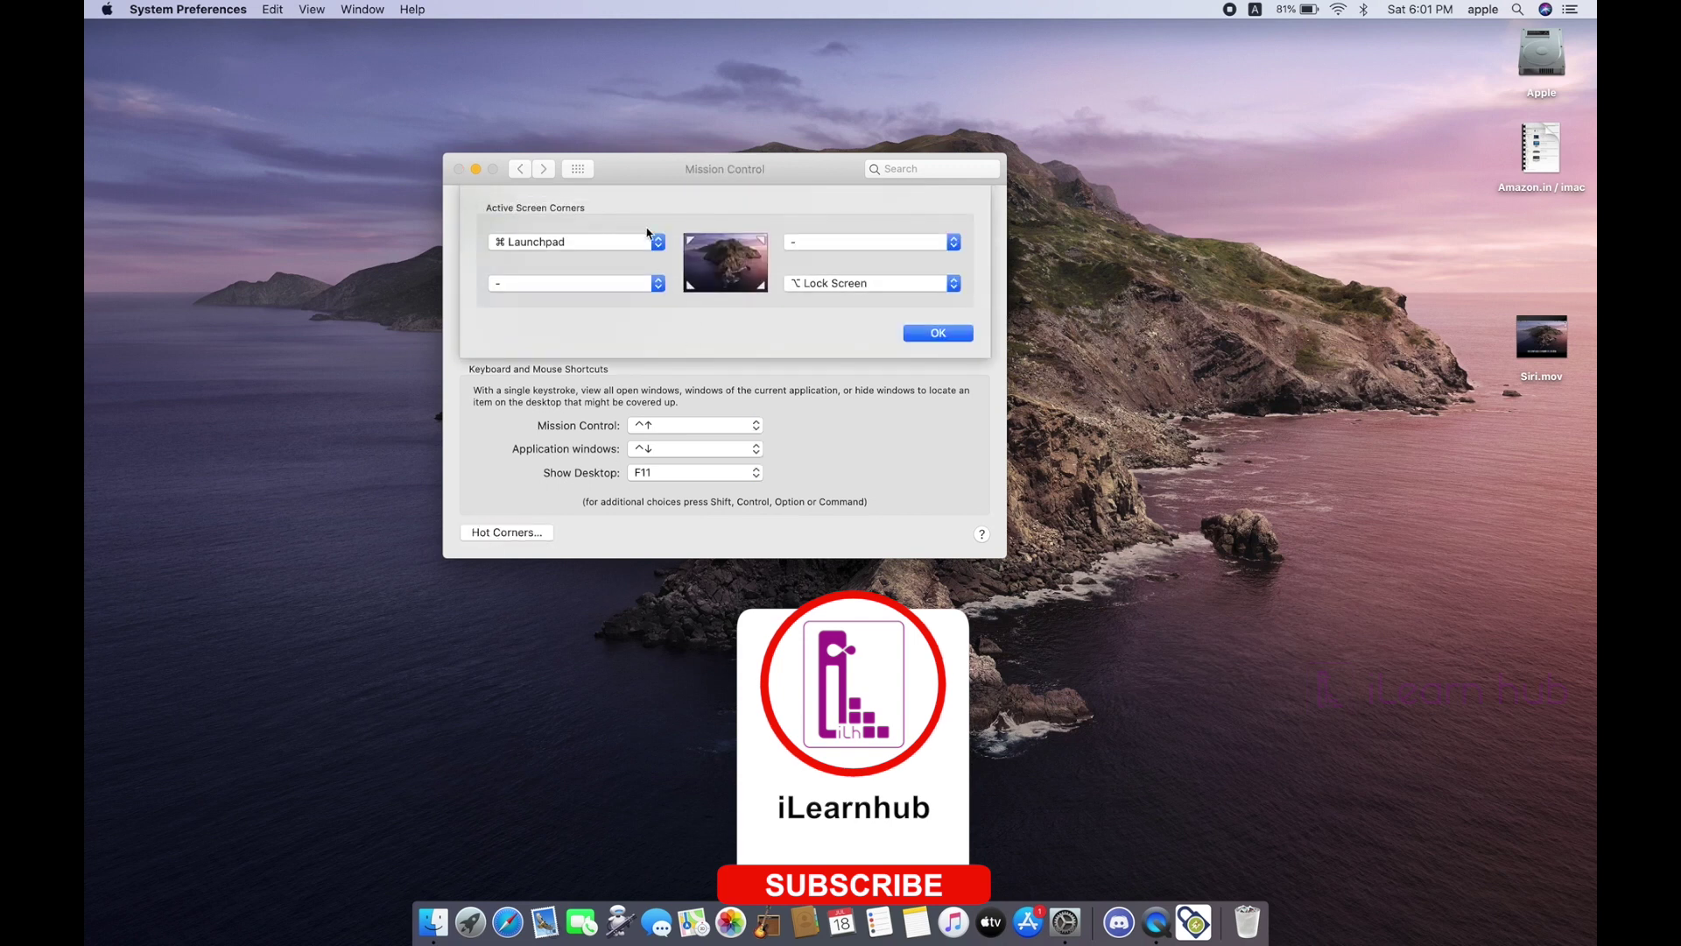
{"action": "left_click", "coordinate": [872, 245]}
{"action": "left_click", "coordinate": [689, 181]}
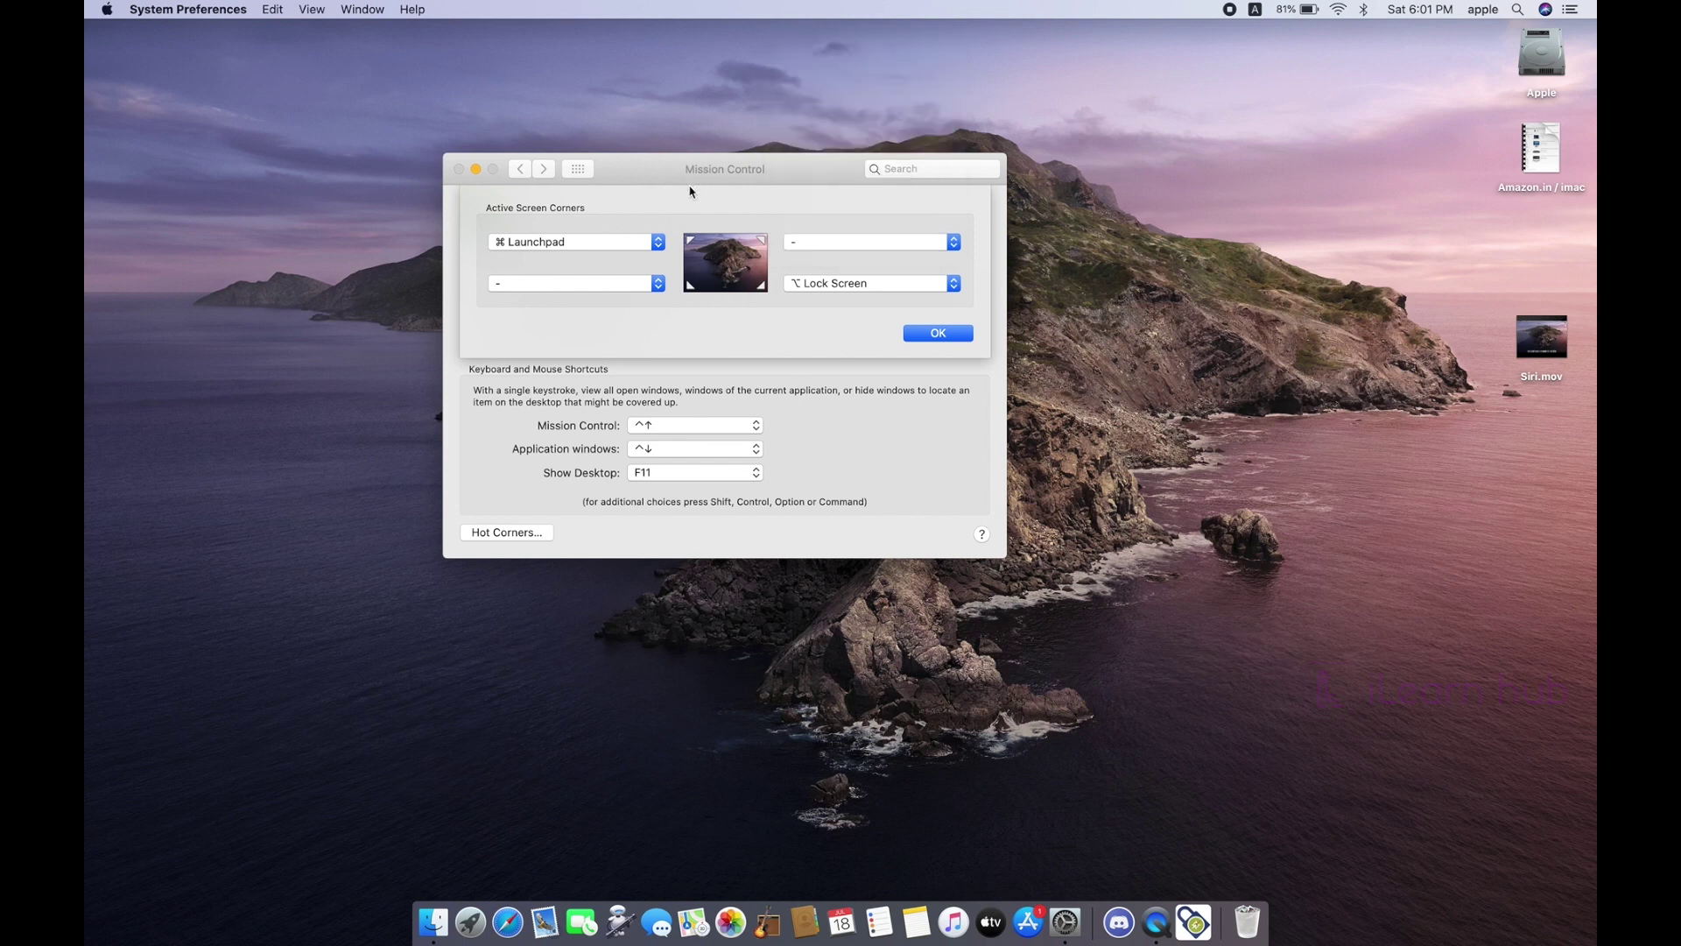
{"action": "left_click", "coordinate": [938, 334]}
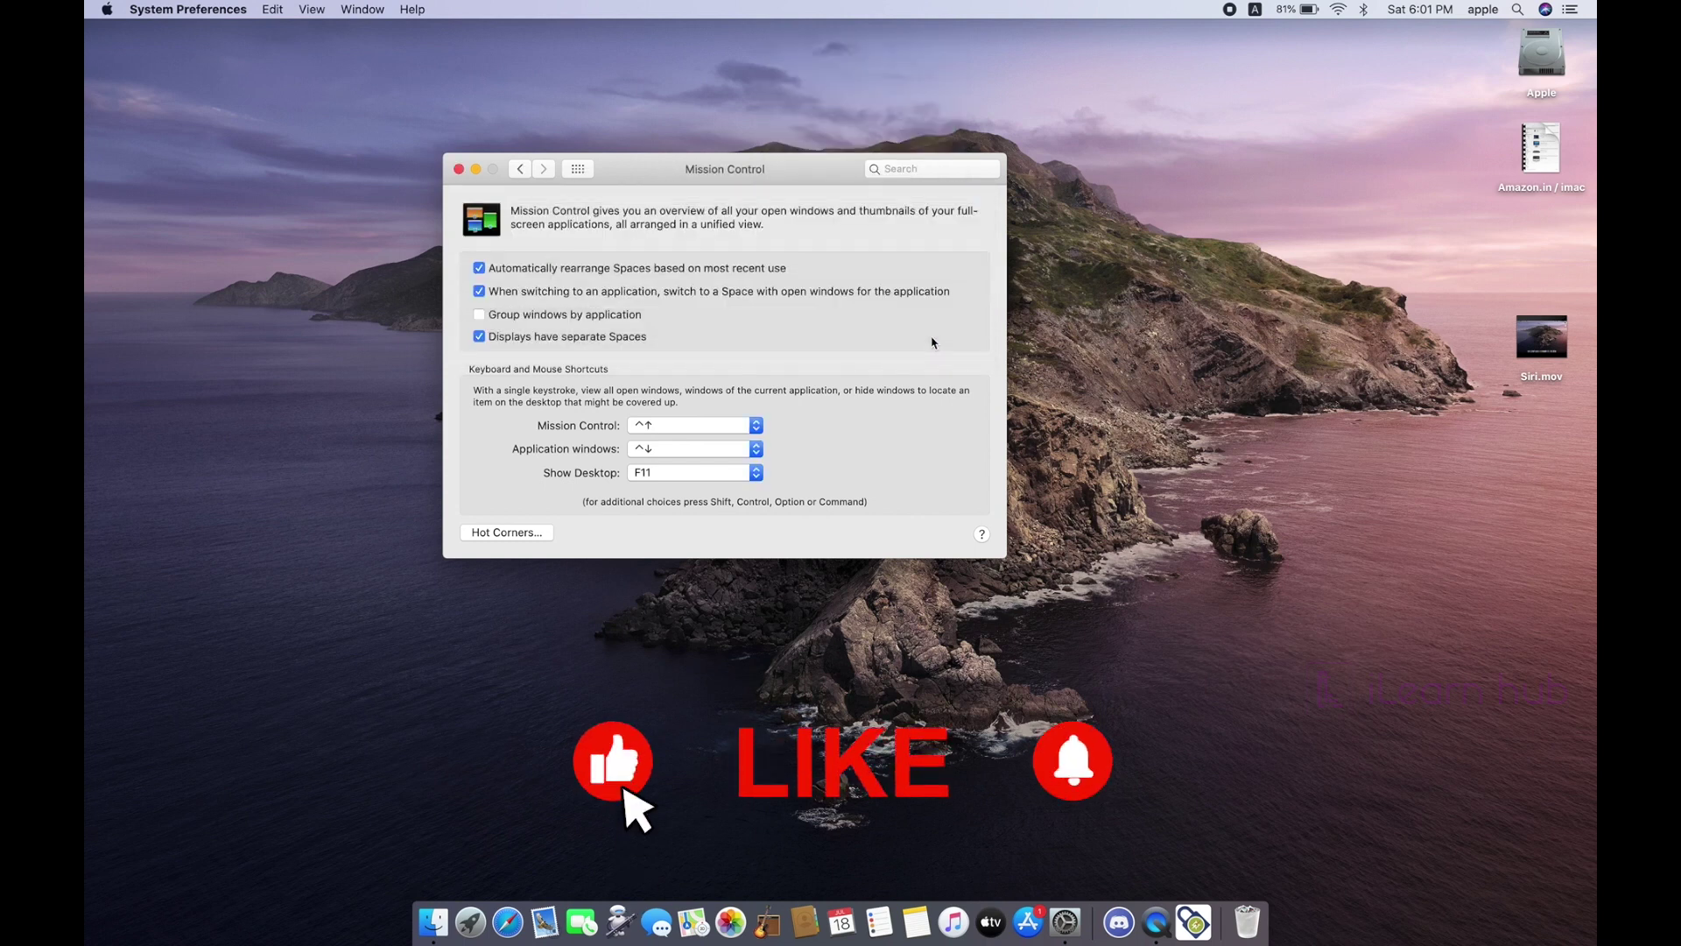